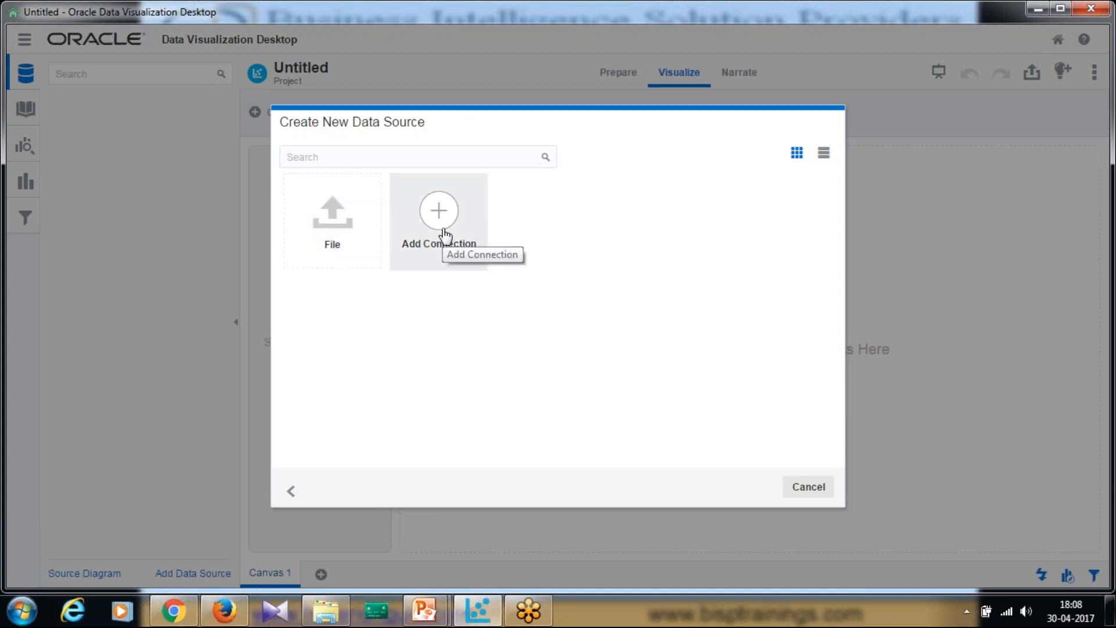
- Create a new file data source from Order_Details_CSV in the Class1 folder
click(361, 221)
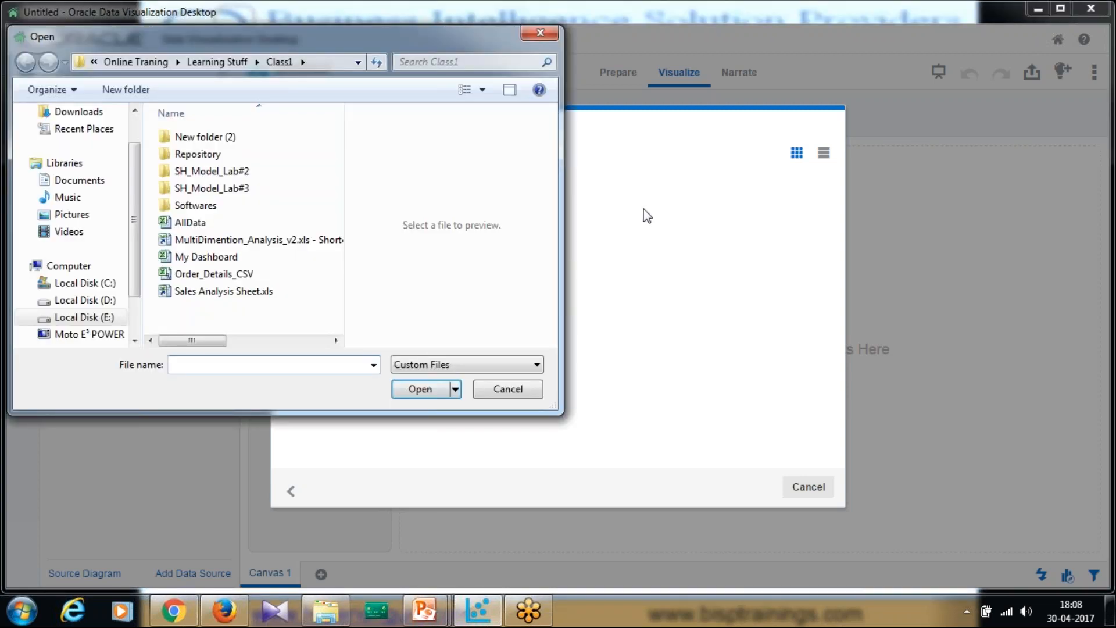
drag(286, 40, 837, 109)
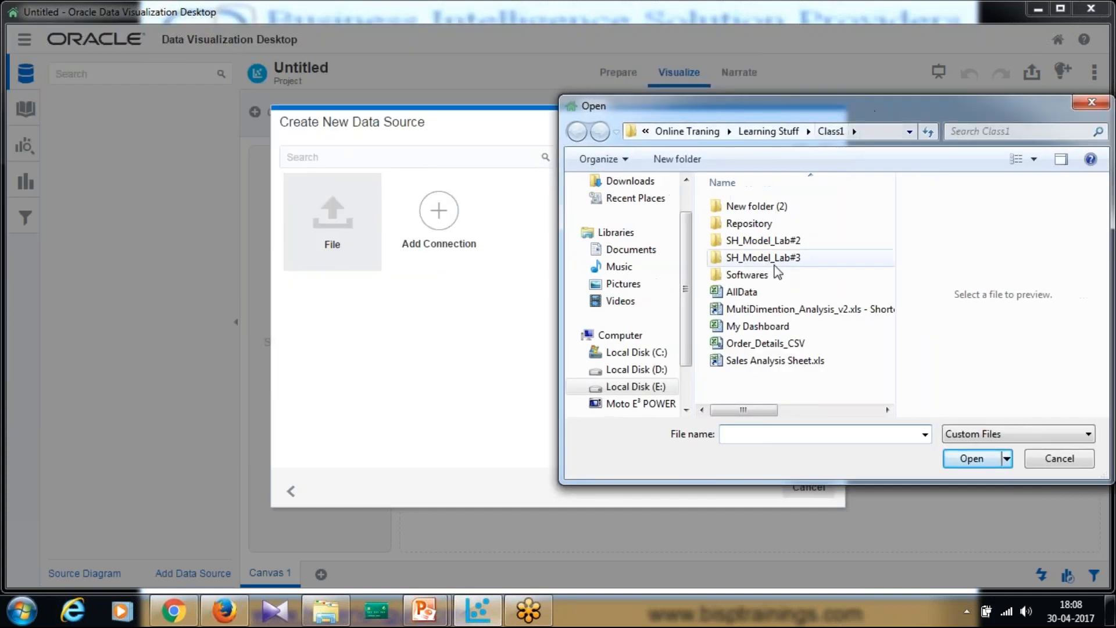
click(769, 344)
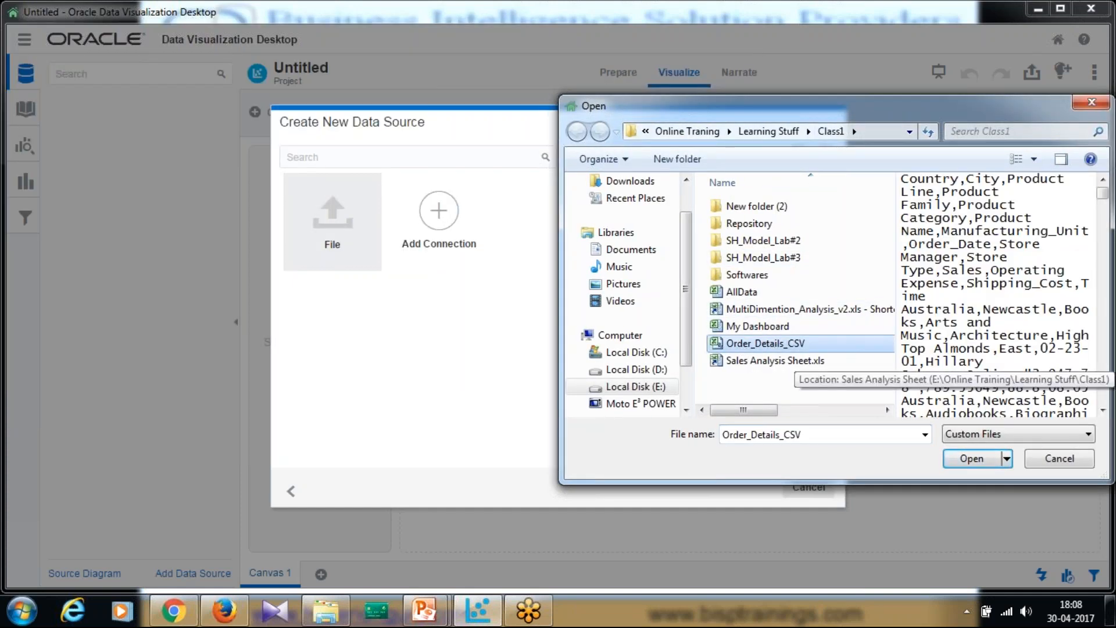
click(969, 459)
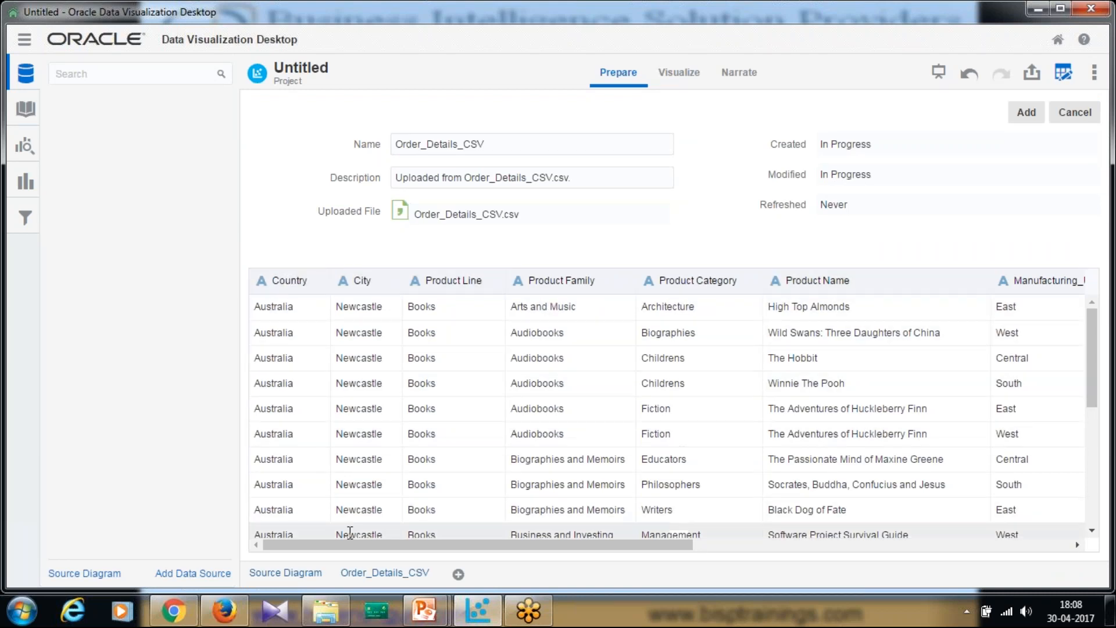
- Scroll to the Time column and inspect its data type options
drag(354, 544, 769, 584)
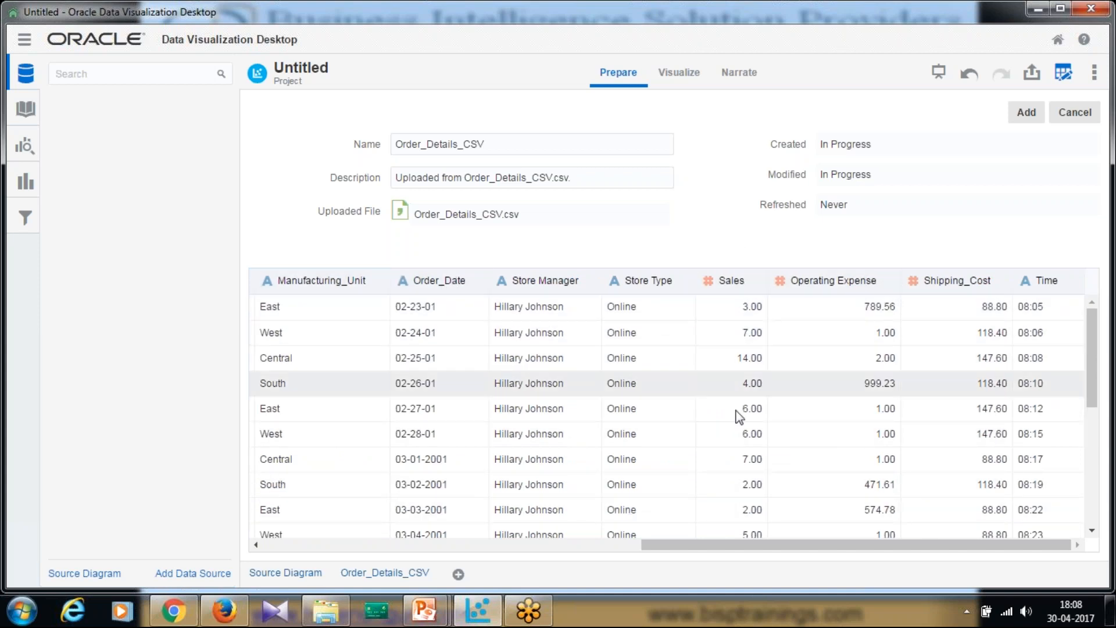
drag(738, 550, 775, 545)
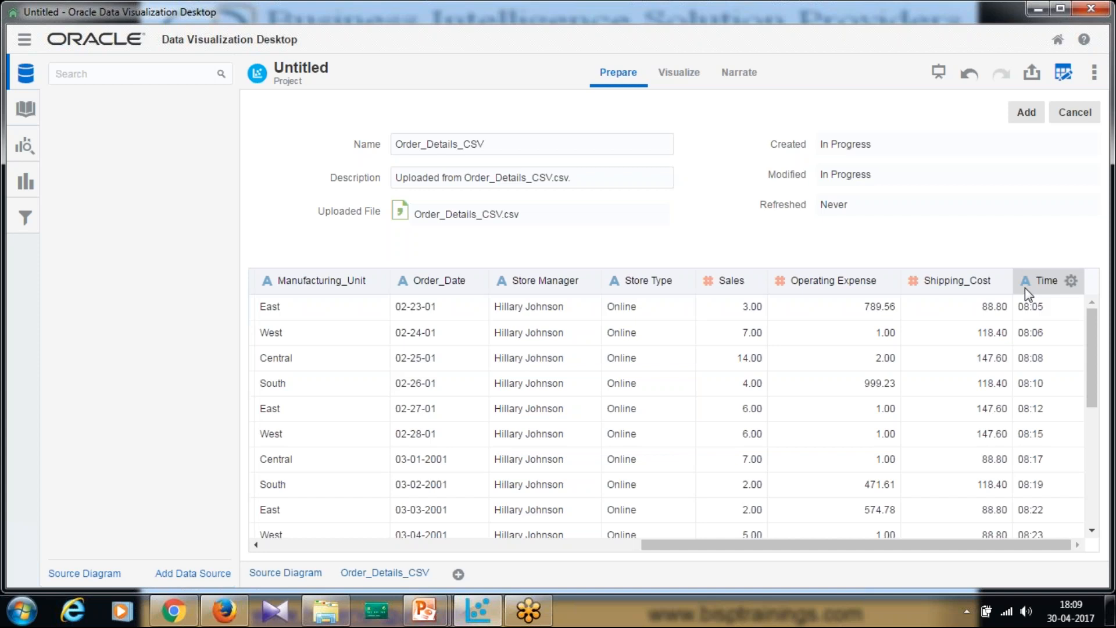
click(1071, 281)
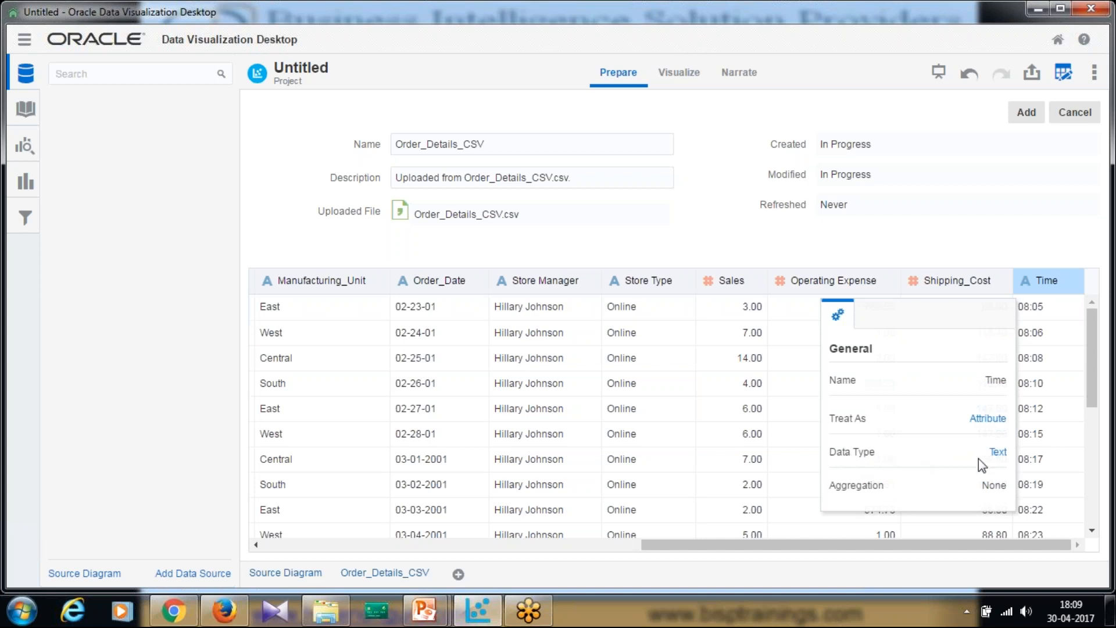
click(998, 453)
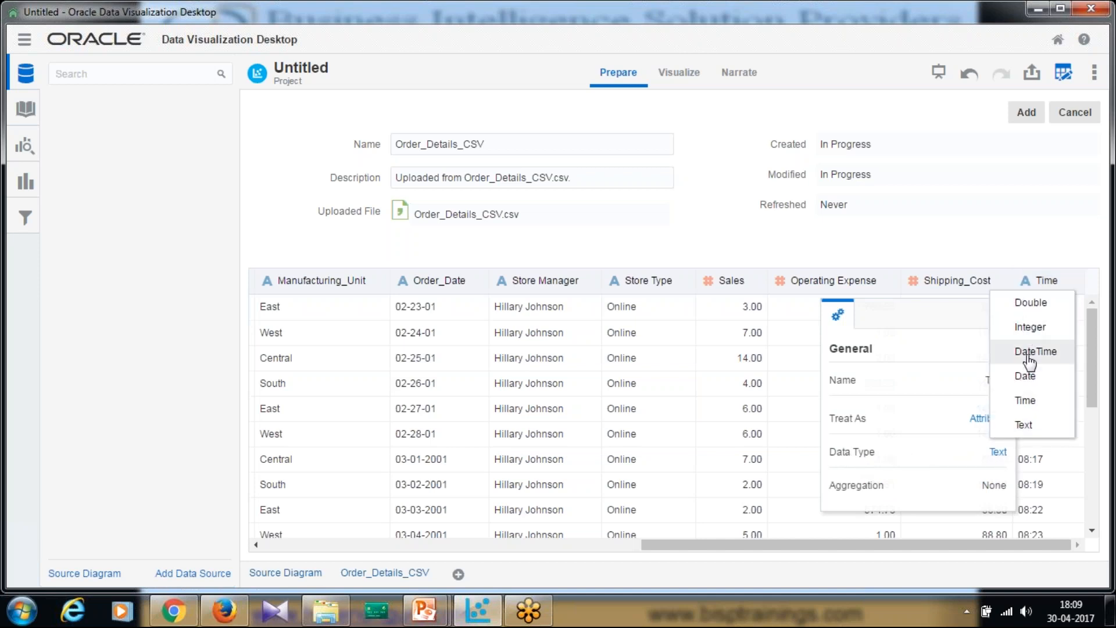
click(1010, 200)
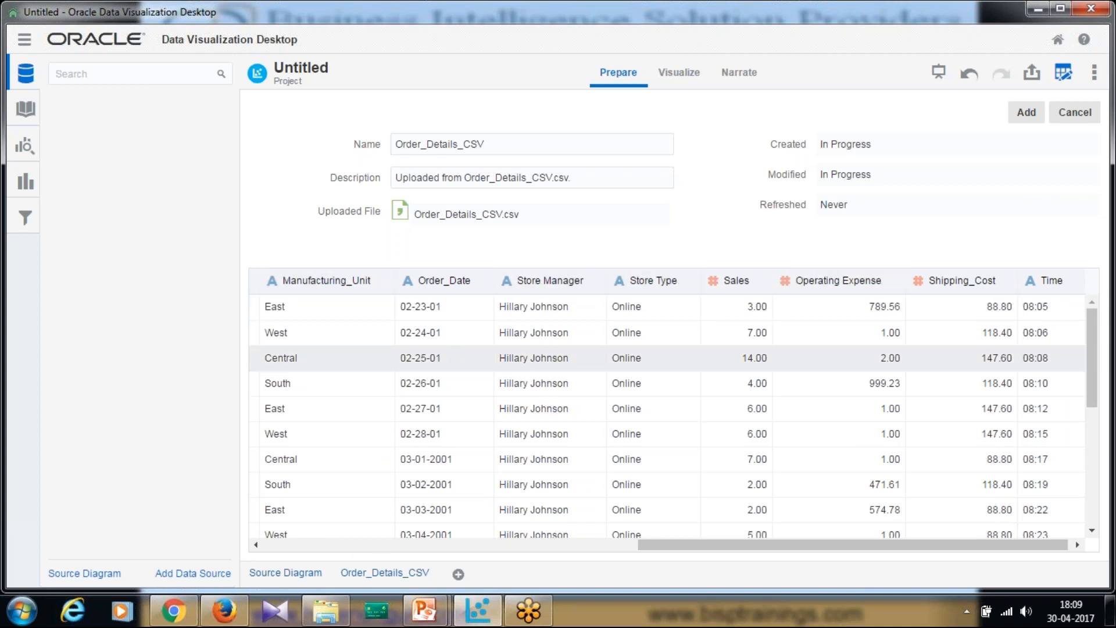
- Add the data source to the project, confirming replacement of the existing Order_Details_CSV
click(1035, 116)
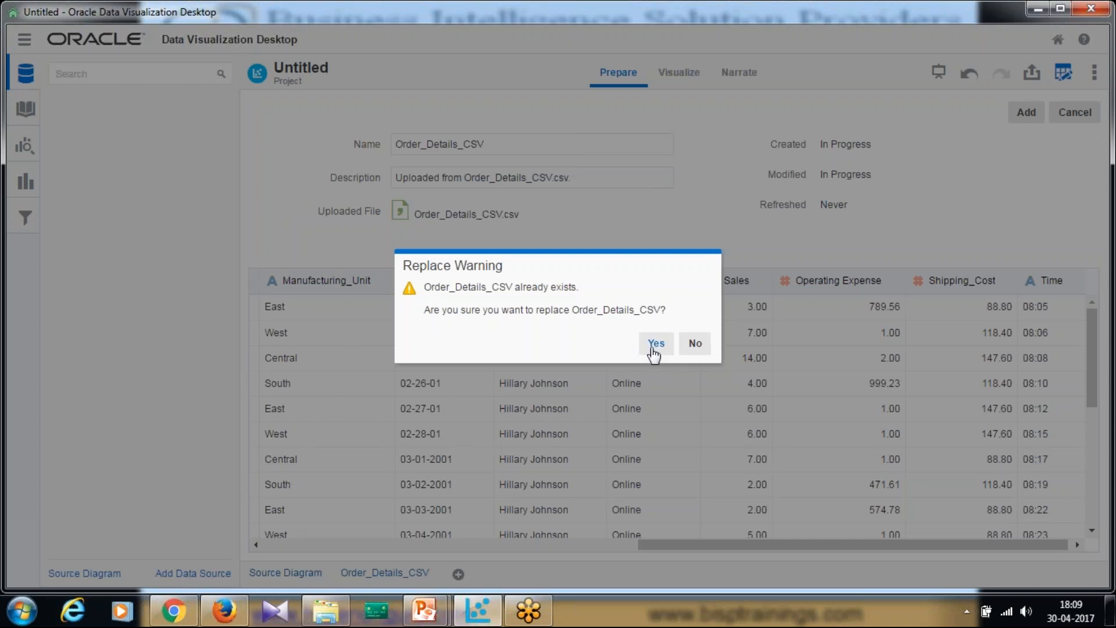
click(655, 346)
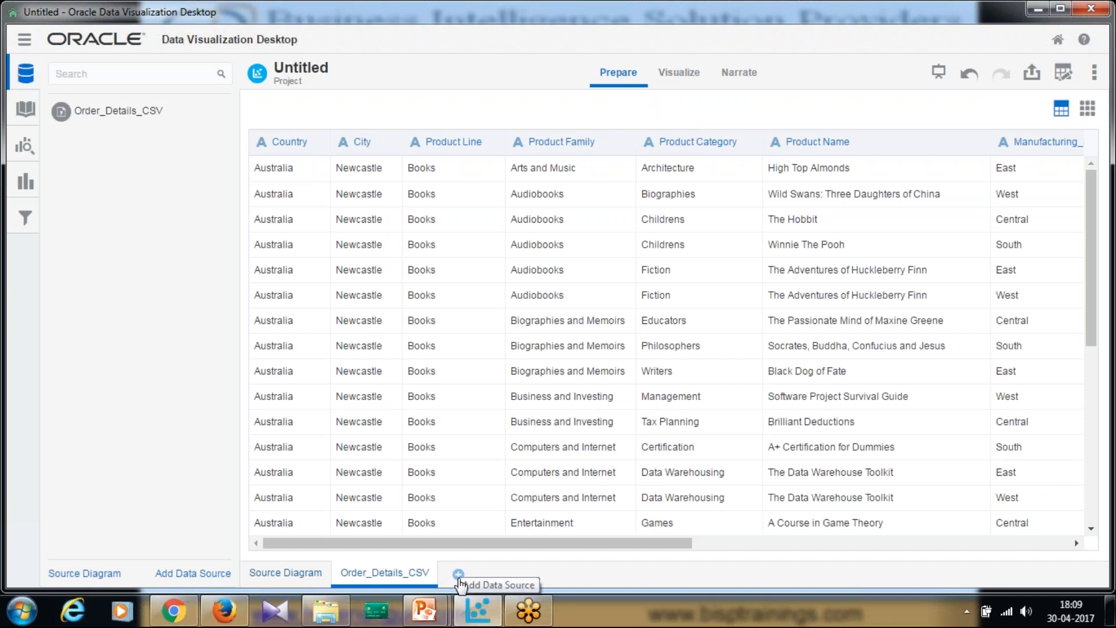
click(458, 578)
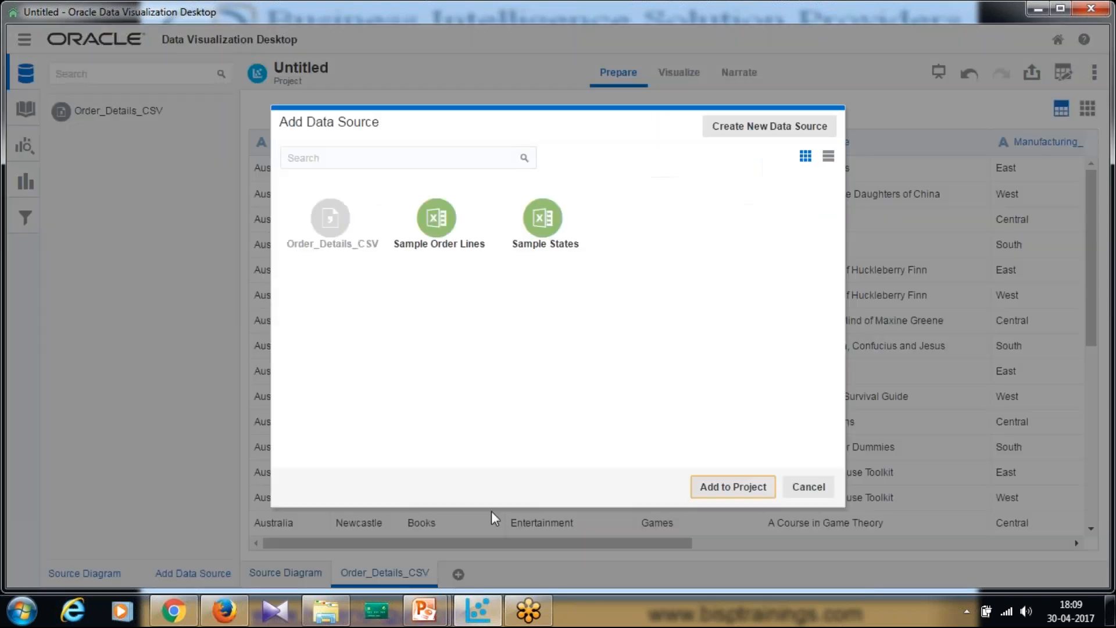
click(811, 488)
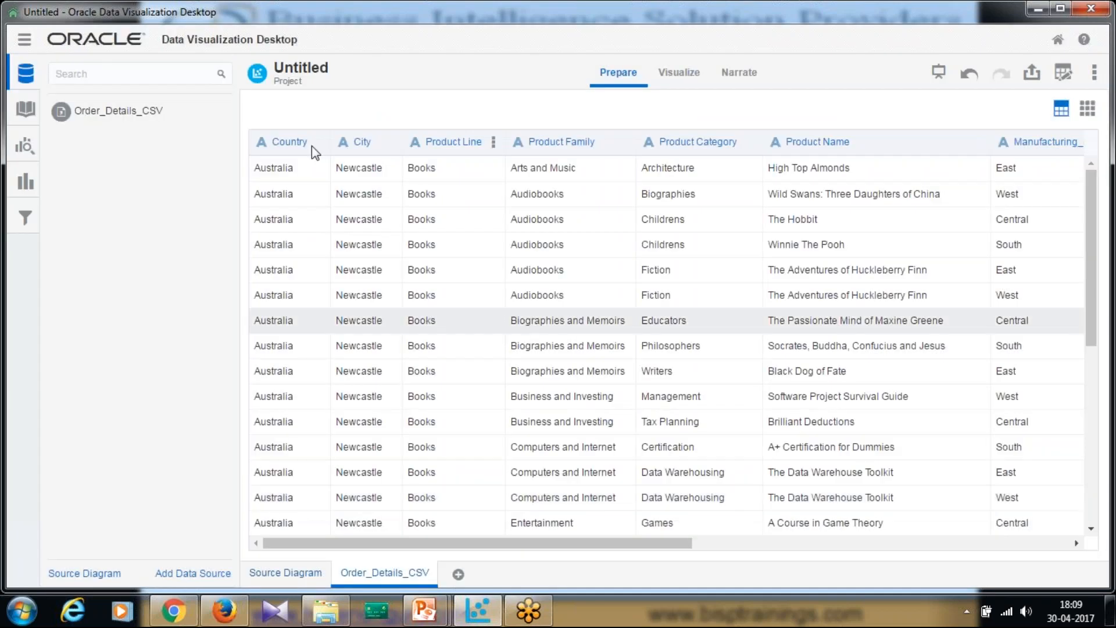
- In Visualize, start a new calculation under My Calculations and insert the TopN function found by searching Top
click(675, 81)
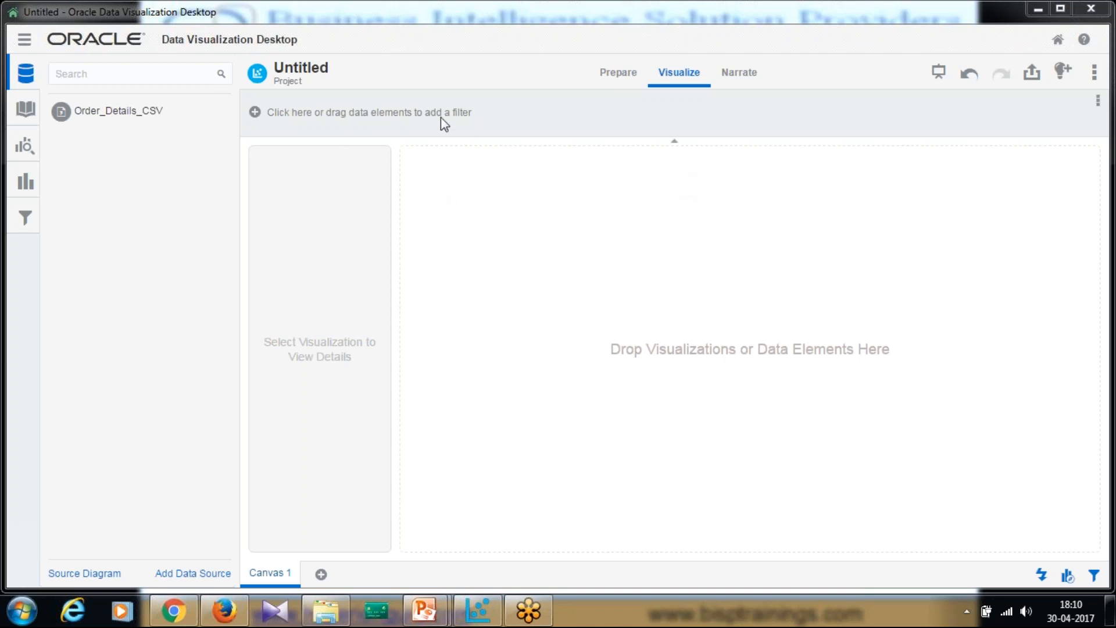
click(25, 109)
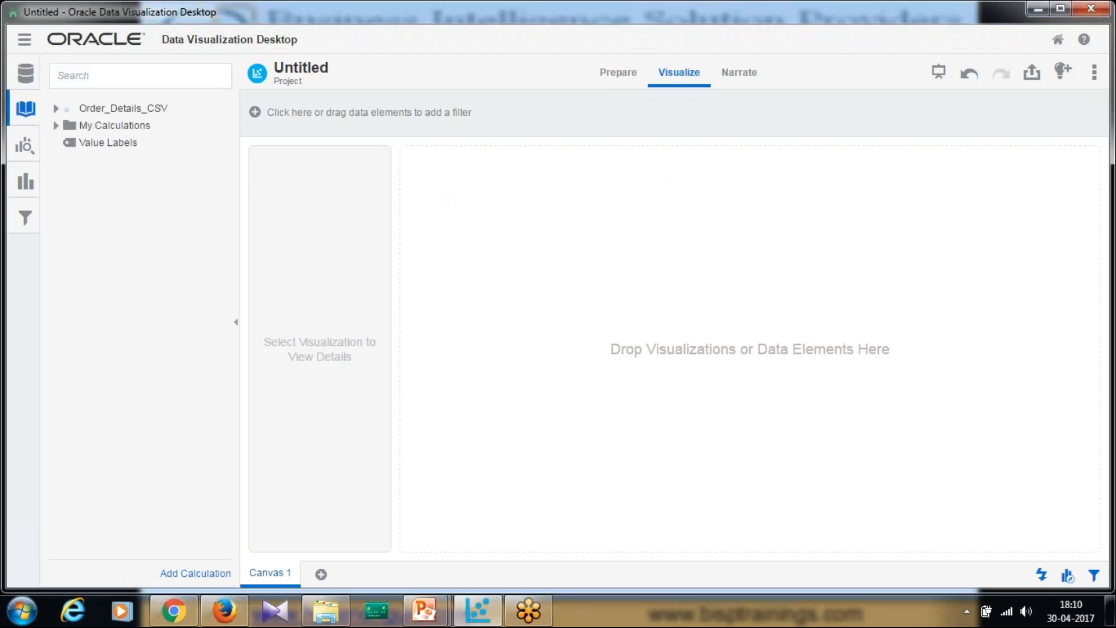
click(56, 109)
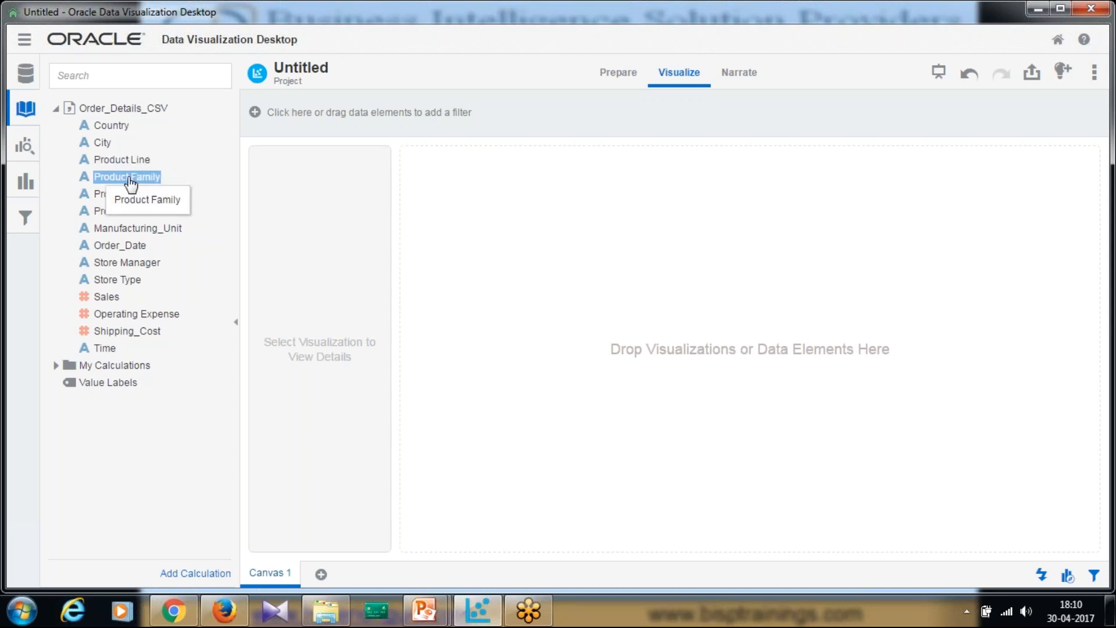
right_click(115, 366)
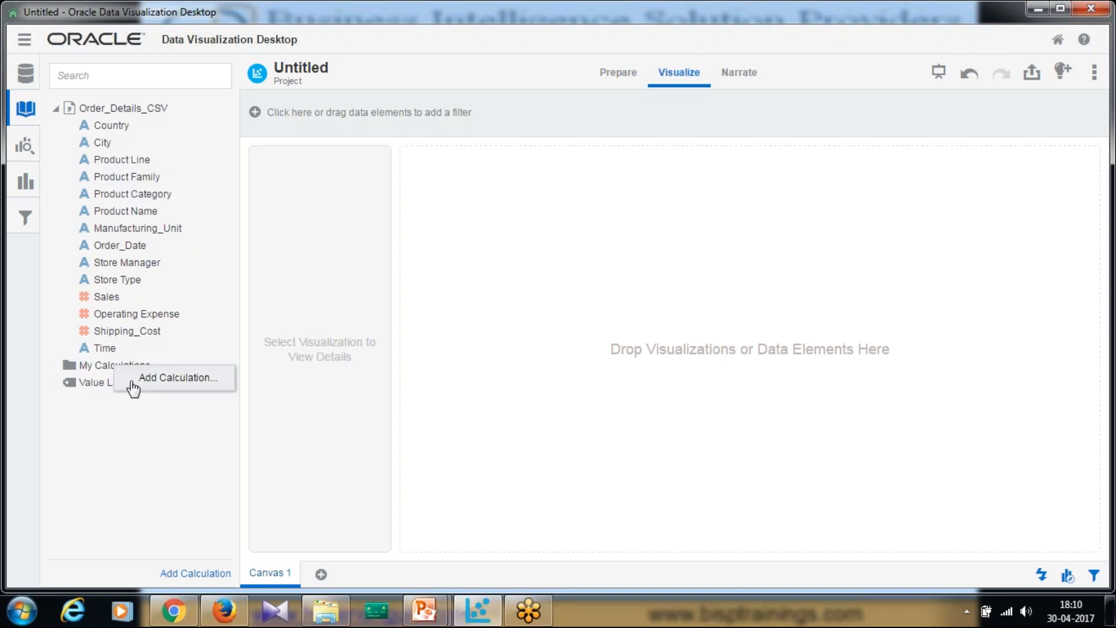
click(158, 379)
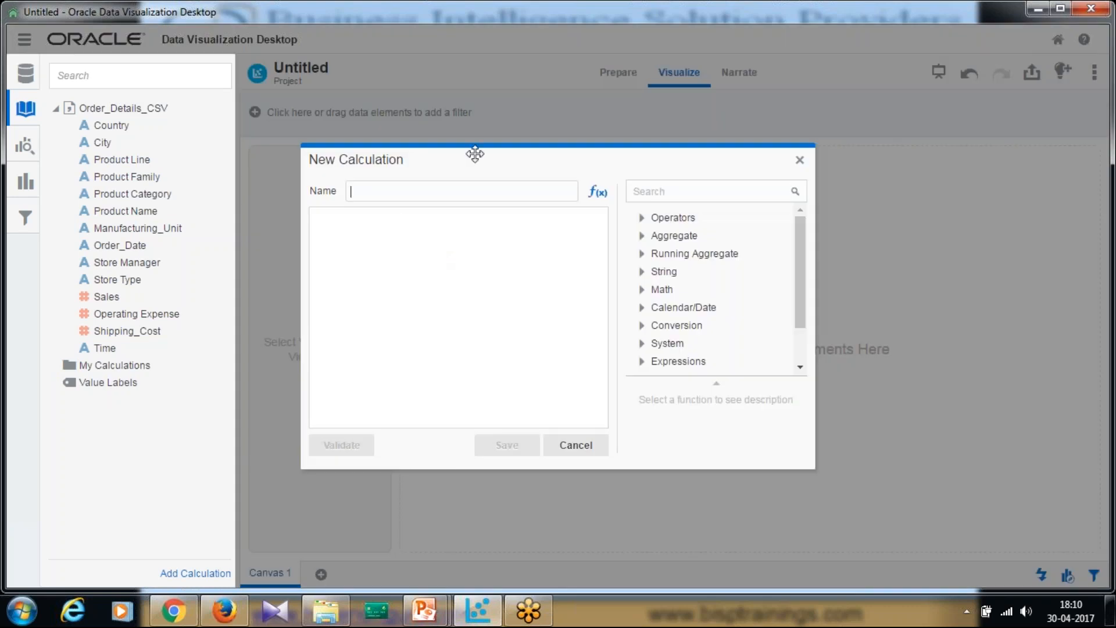
click(597, 194)
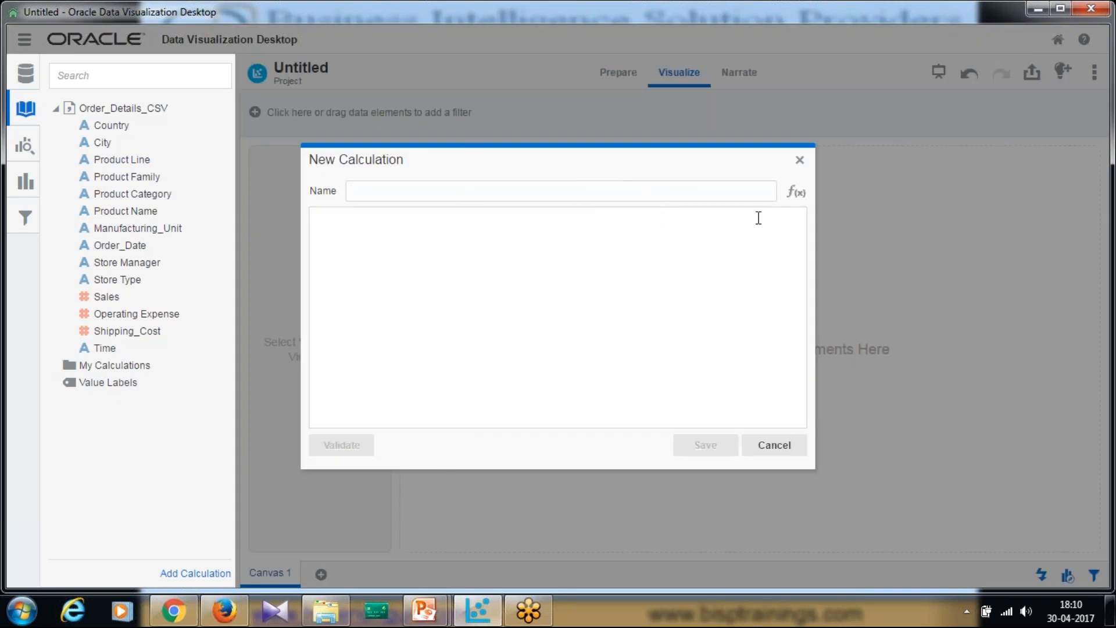
click(799, 195)
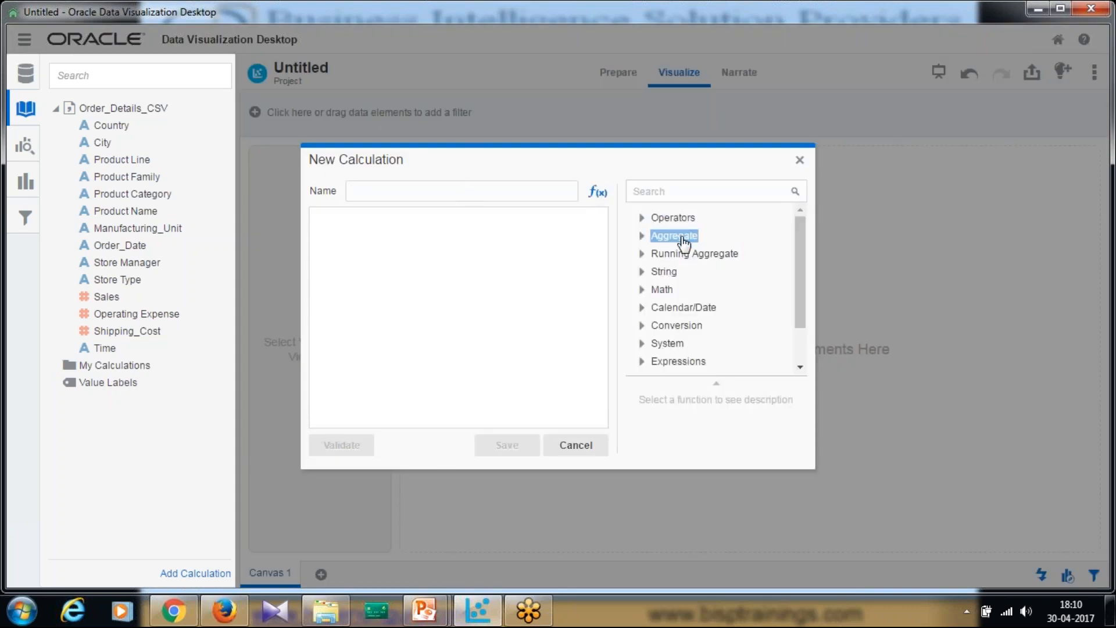
text(Top)
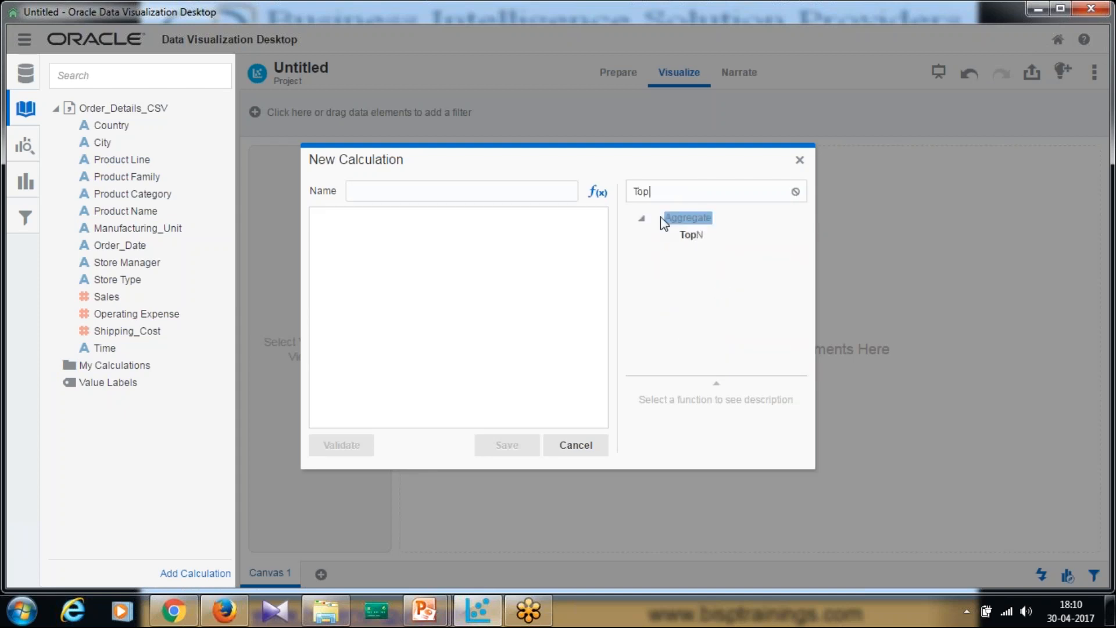
click(691, 235)
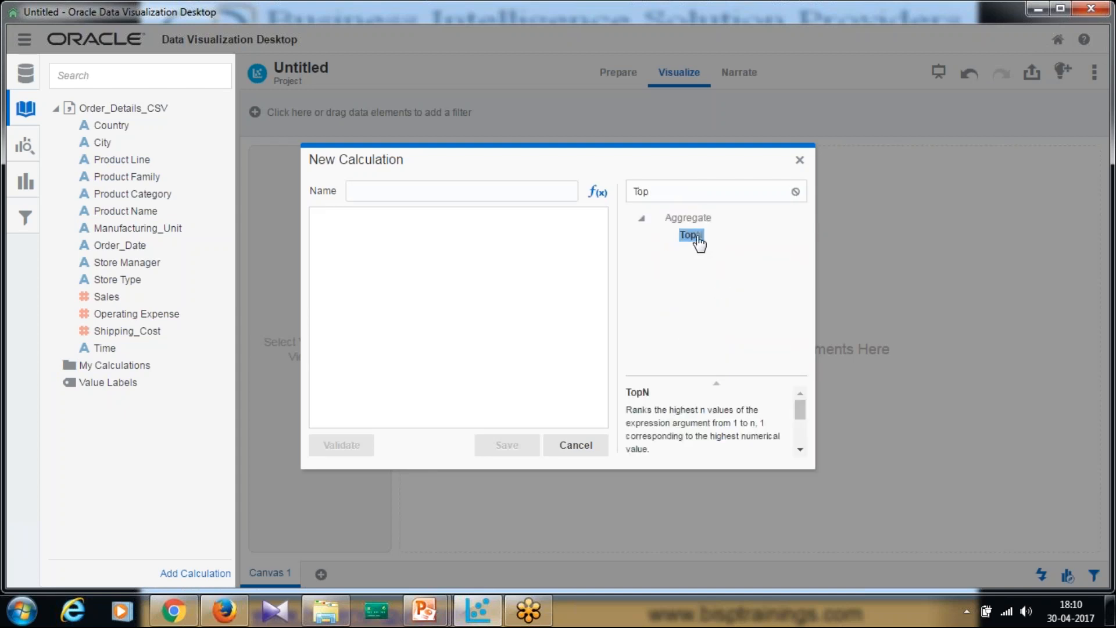
mouse_move(807, 411)
mouse_down()
mouse_move(801, 443)
mouse_move(801, 420)
mouse_up()
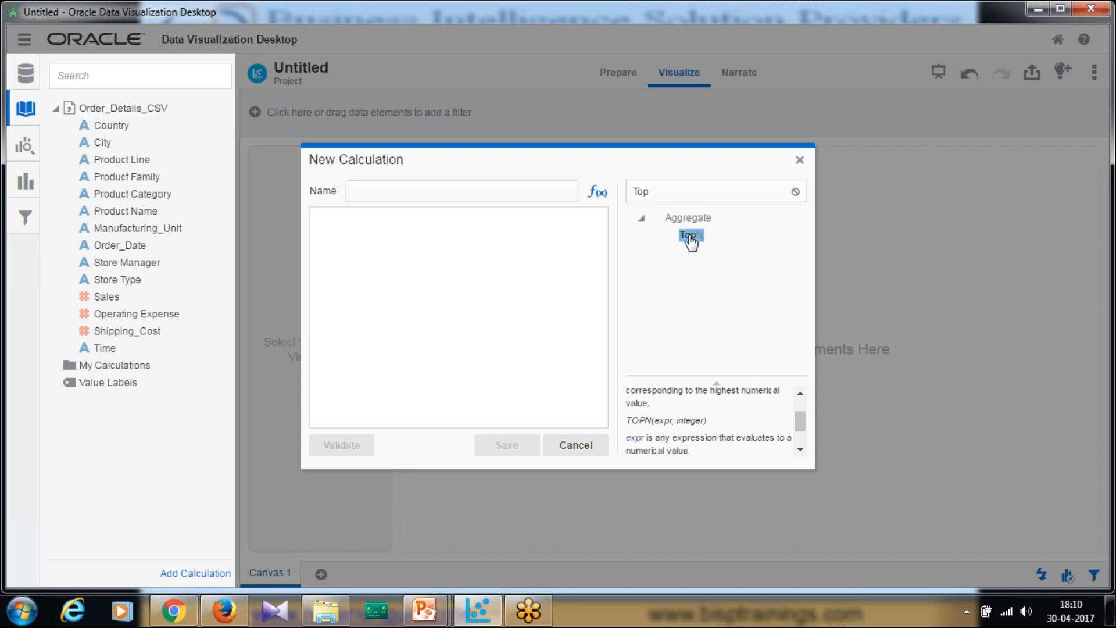
double_click(692, 236)
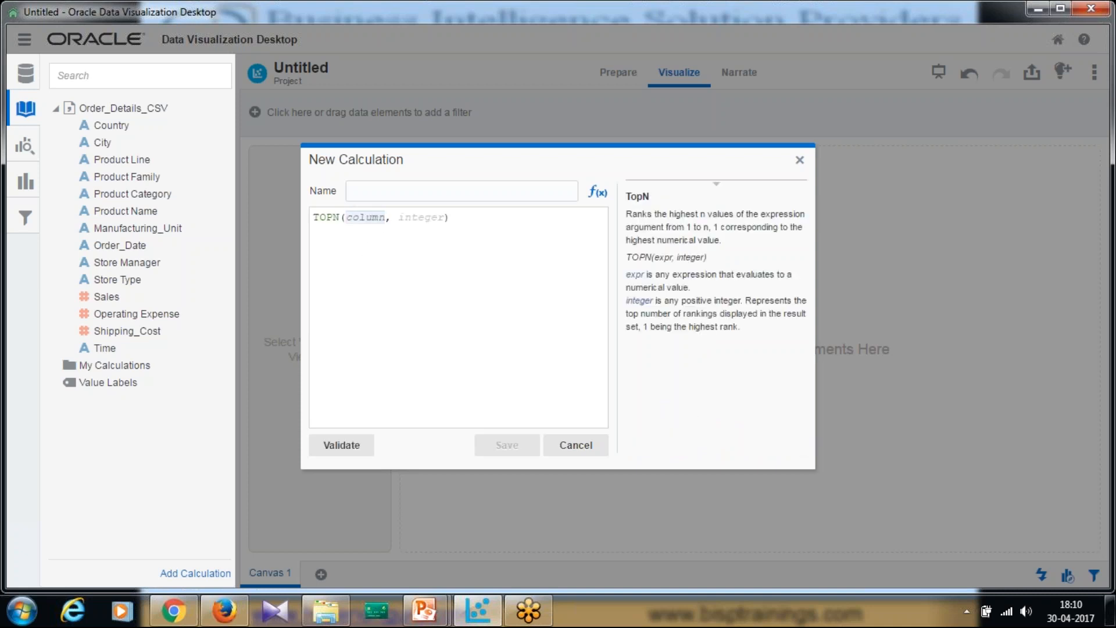
- Complete the expression as TOPN(Sales, 5), name it Top_5_Sales, and save the calculation
click(384, 224)
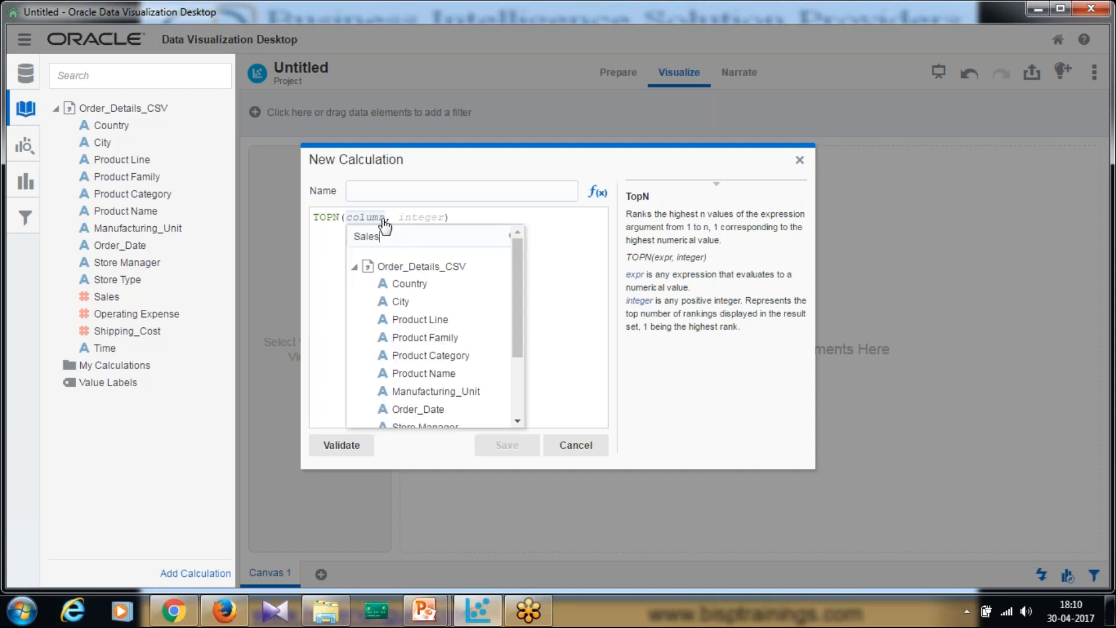
click(386, 284)
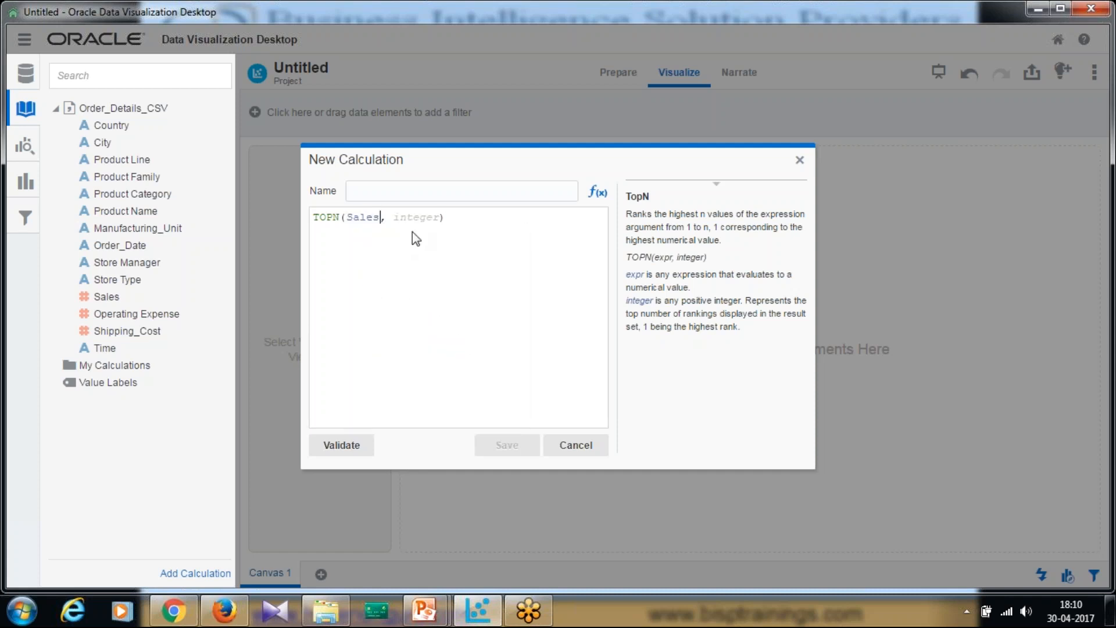
click(420, 219)
key(BackSpace)
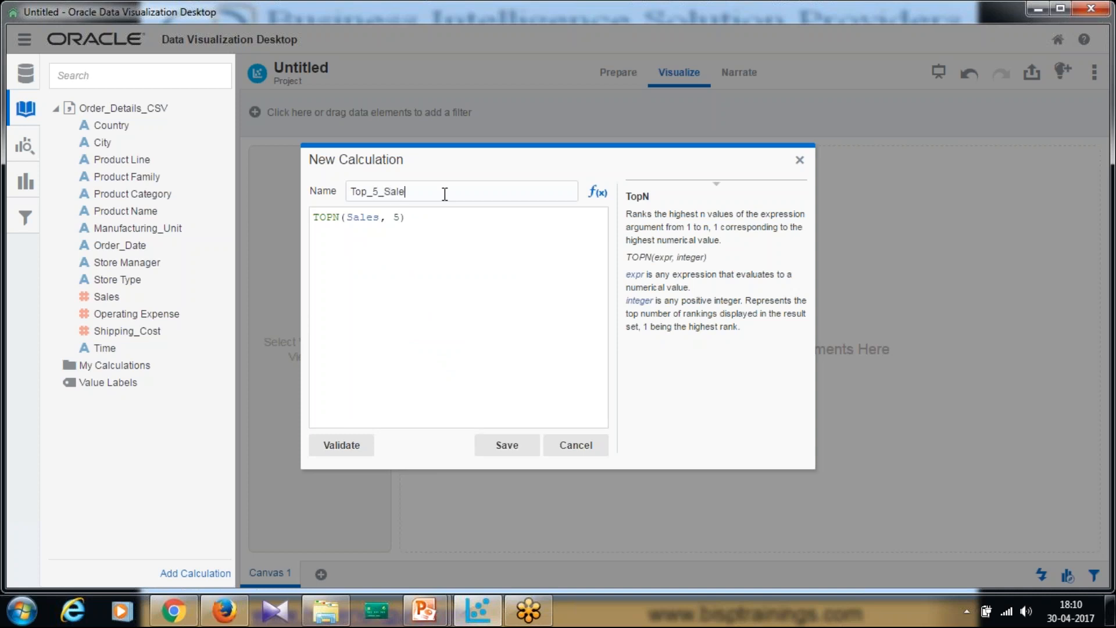
click(529, 444)
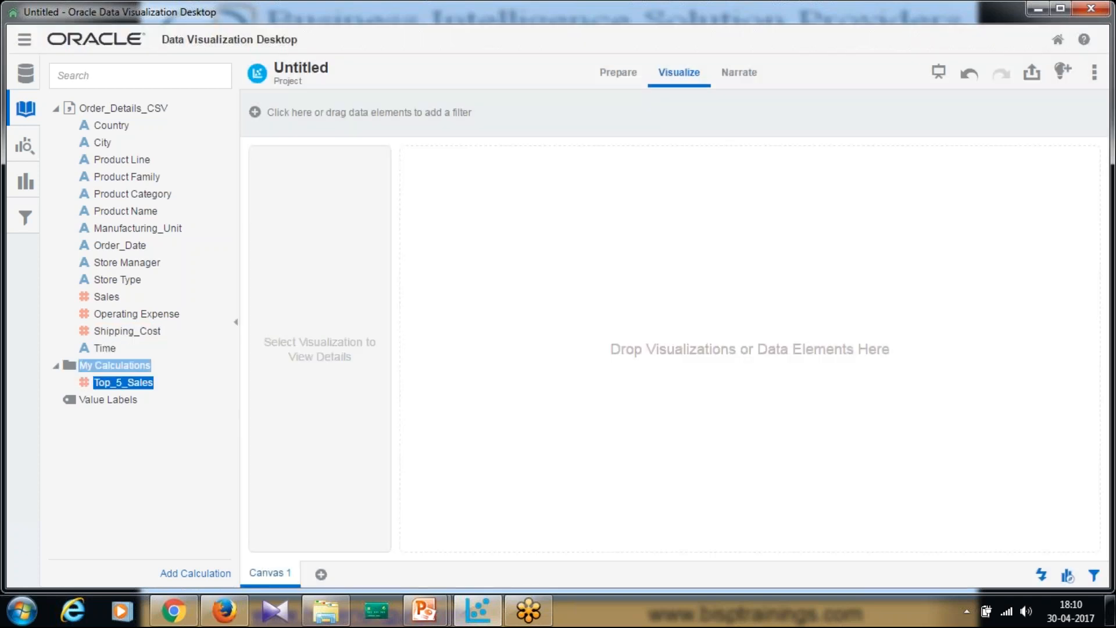
- Build a pivot table of Shipping_Cost by Product Family on the canvas
drag(125, 177, 453, 255)
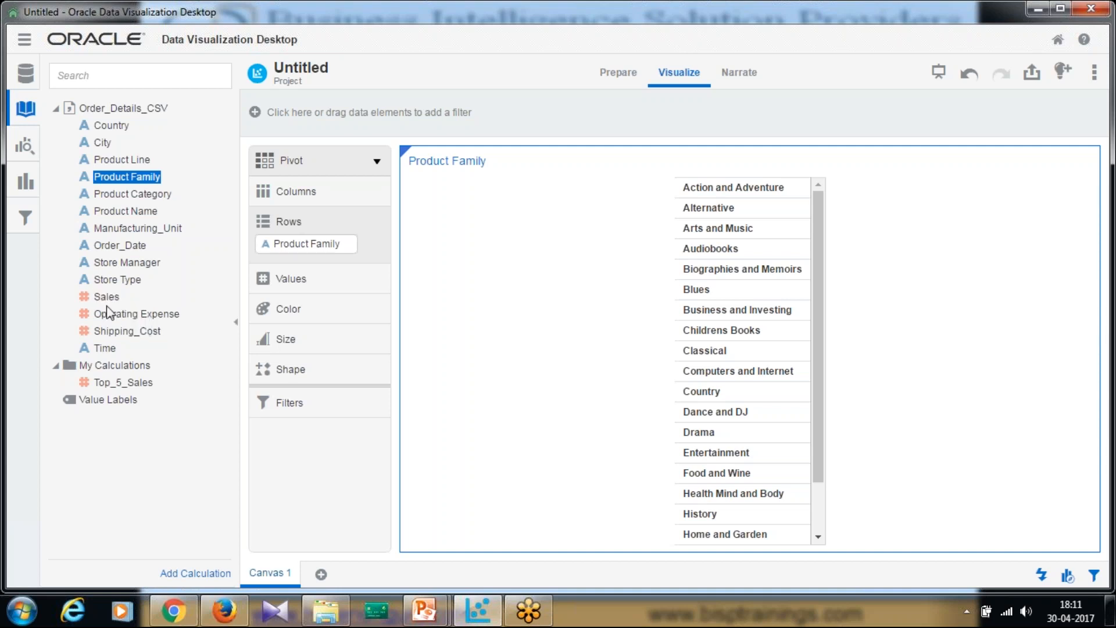
drag(119, 316, 604, 373)
drag(127, 330, 310, 317)
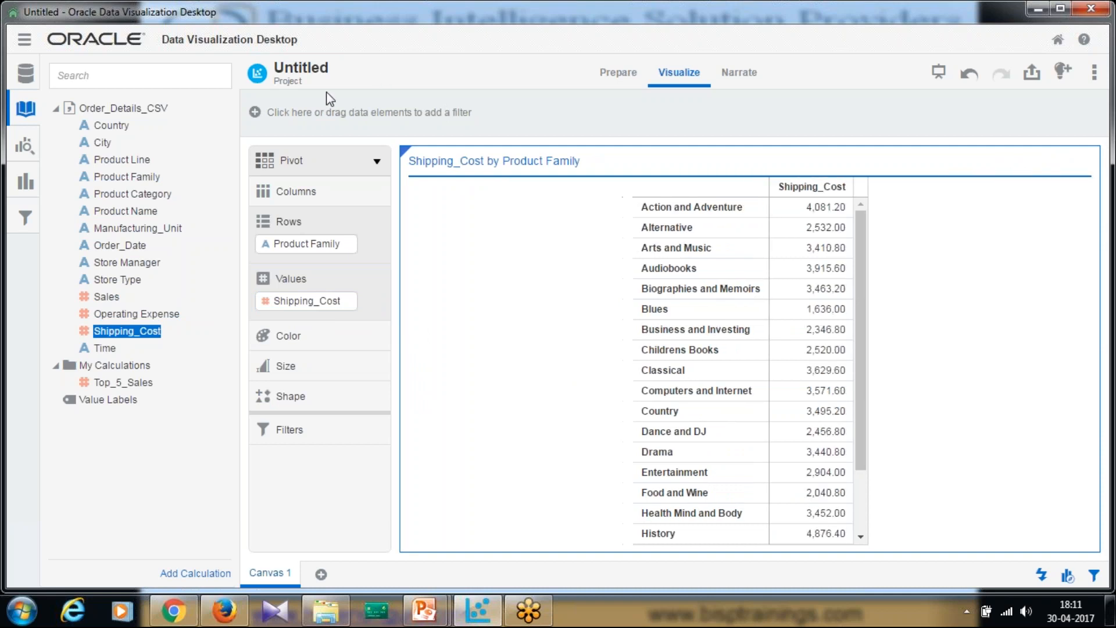
- Switch to a Combo chart, add Operating Expense as a second value and Top_5_Sales to Color
click(377, 161)
click(587, 185)
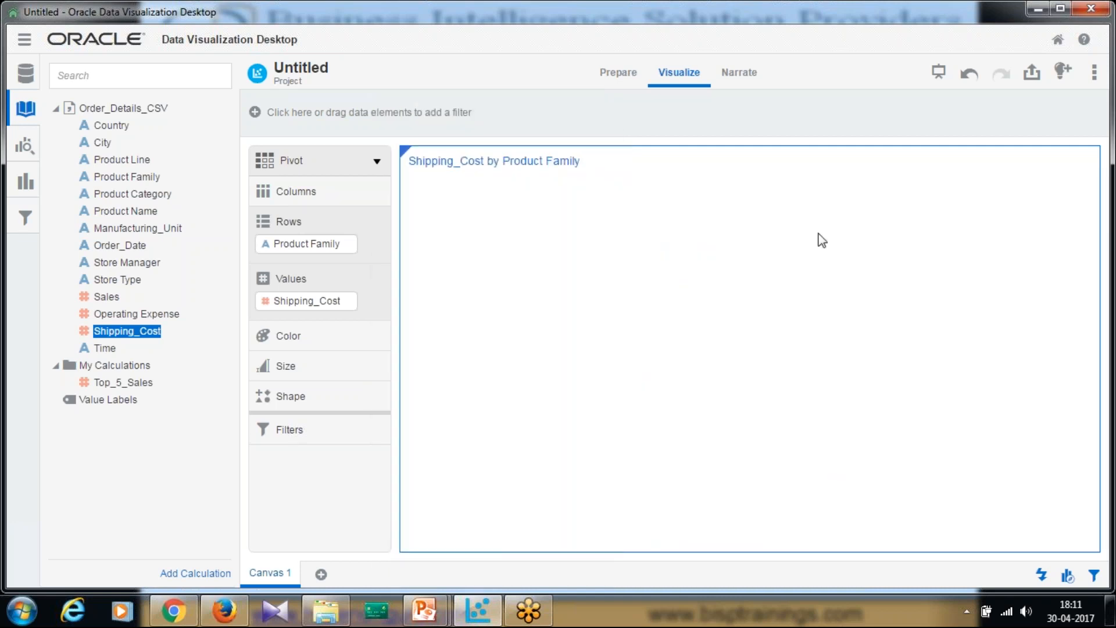
drag(137, 314, 349, 299)
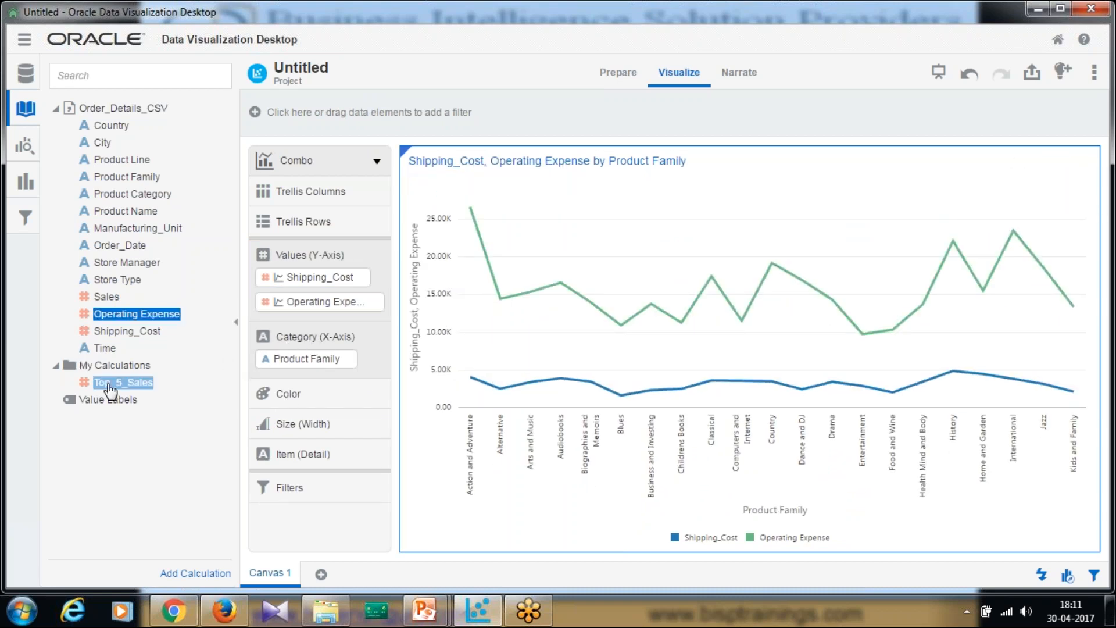
drag(110, 388, 349, 395)
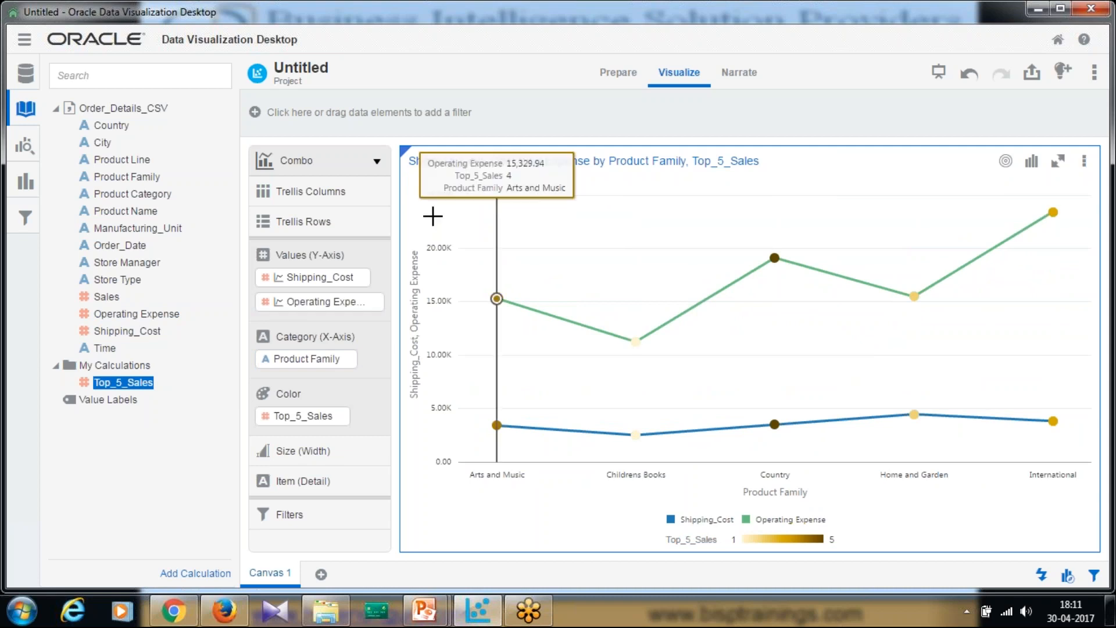
- Display the Shipping_Cost series as bars in the combo chart
click(301, 279)
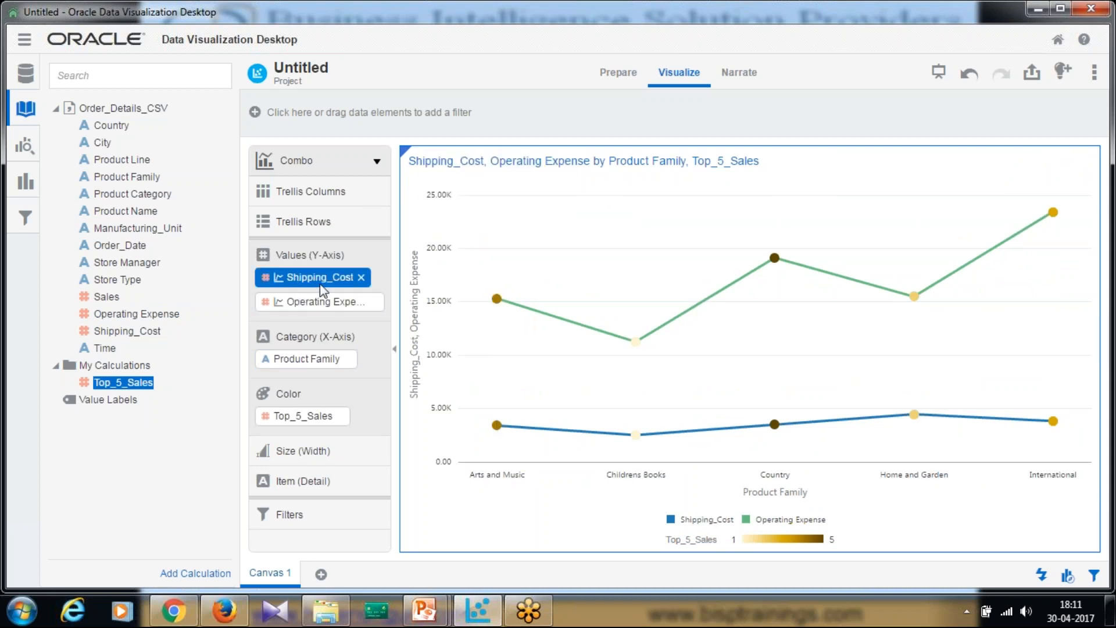
right_click(323, 301)
click(446, 339)
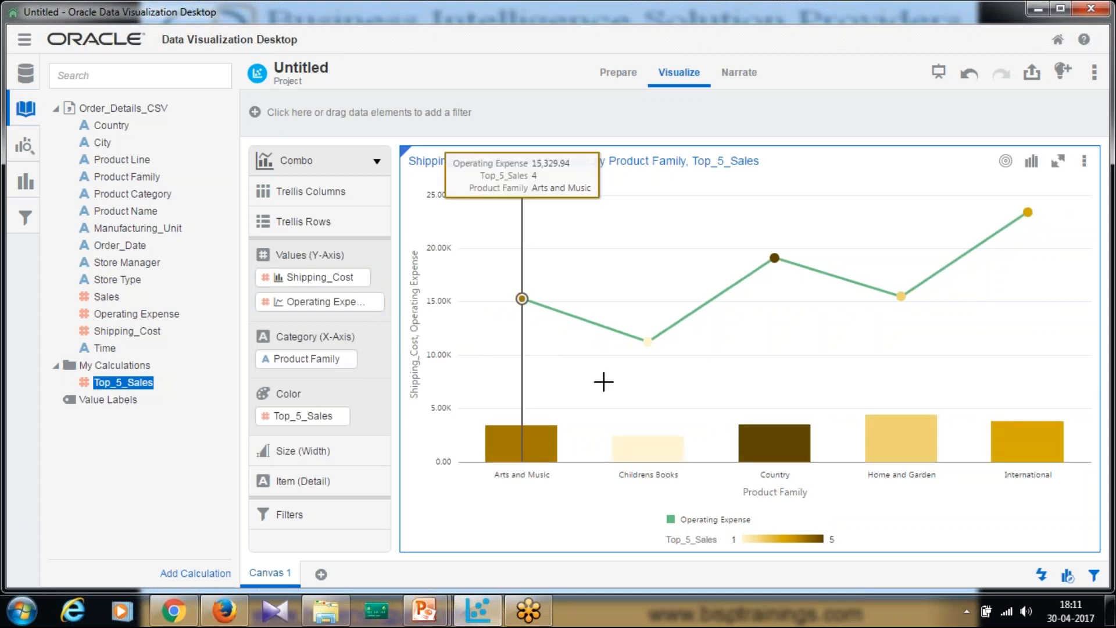
- Show Shipping_Cost as a line and Operating Expense as bars in the combo chart
right_click(319, 281)
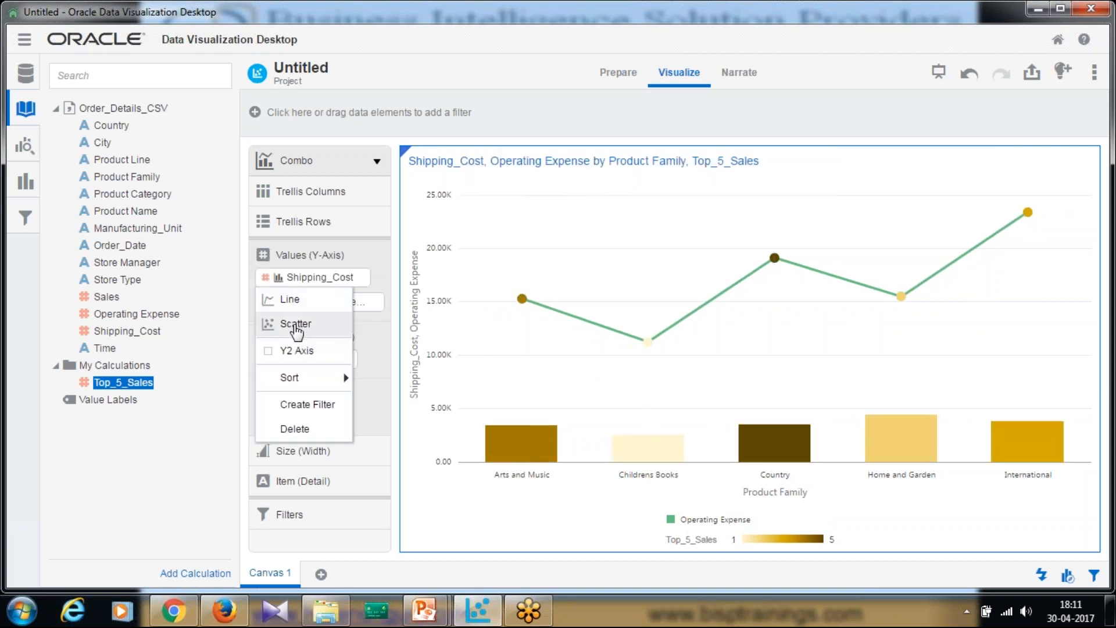
click(290, 299)
right_click(322, 300)
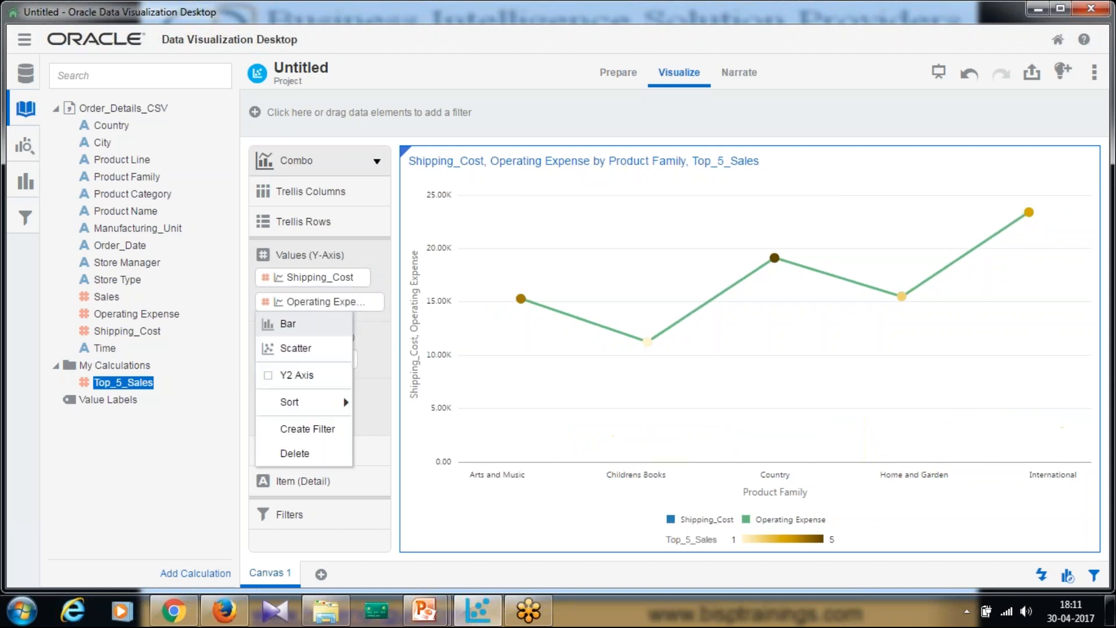
click(300, 323)
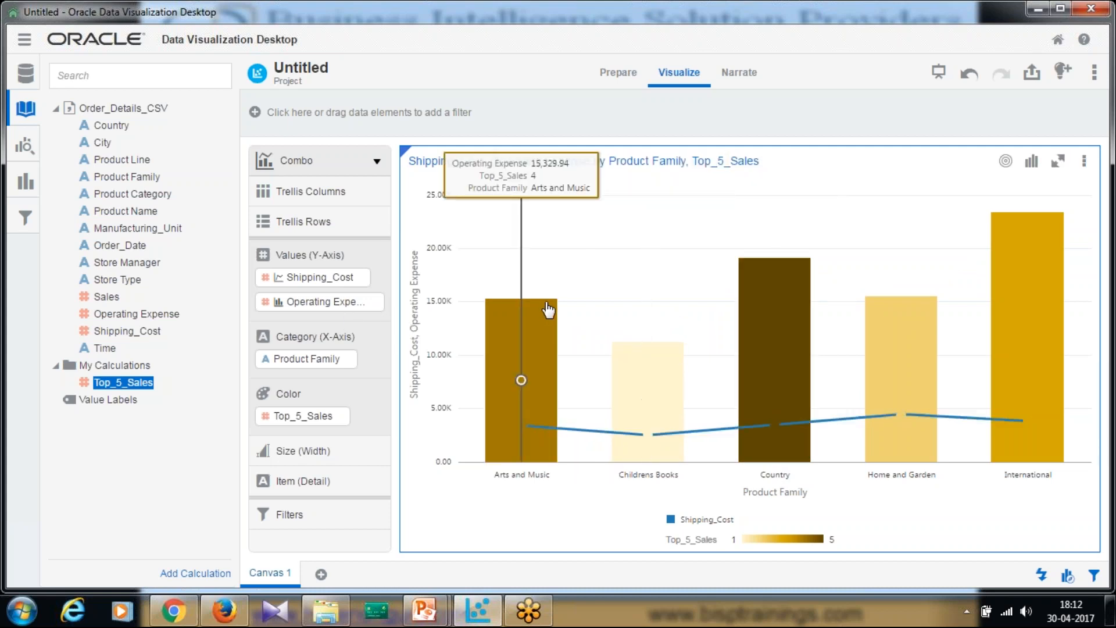
- Sort the chart by Operating Expense from High to Low
right_click(333, 299)
mouse_move(319, 403)
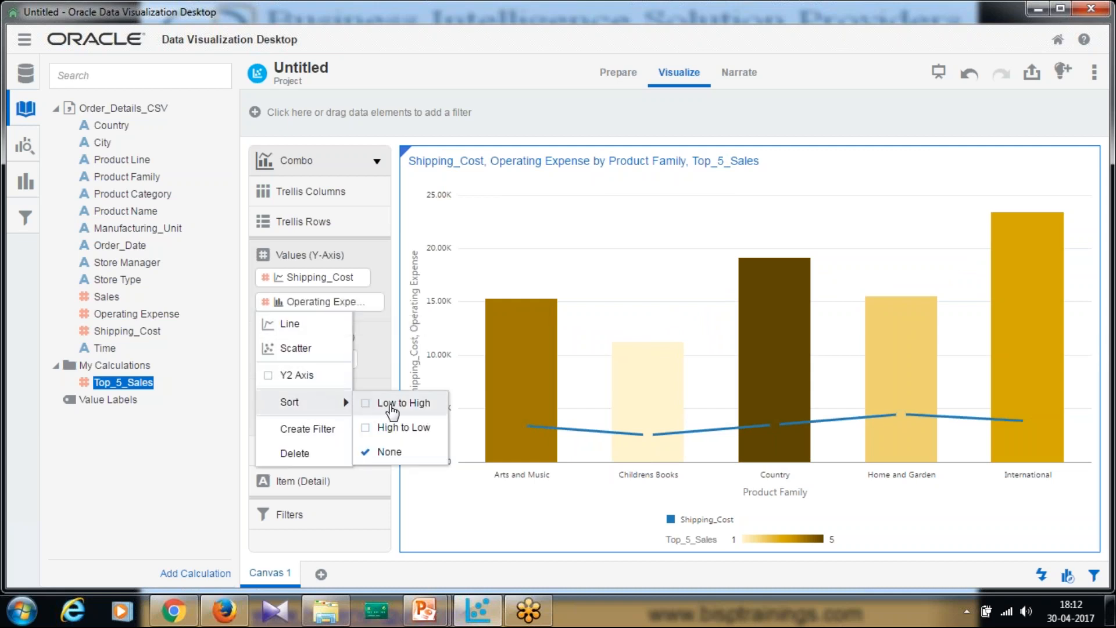
click(399, 428)
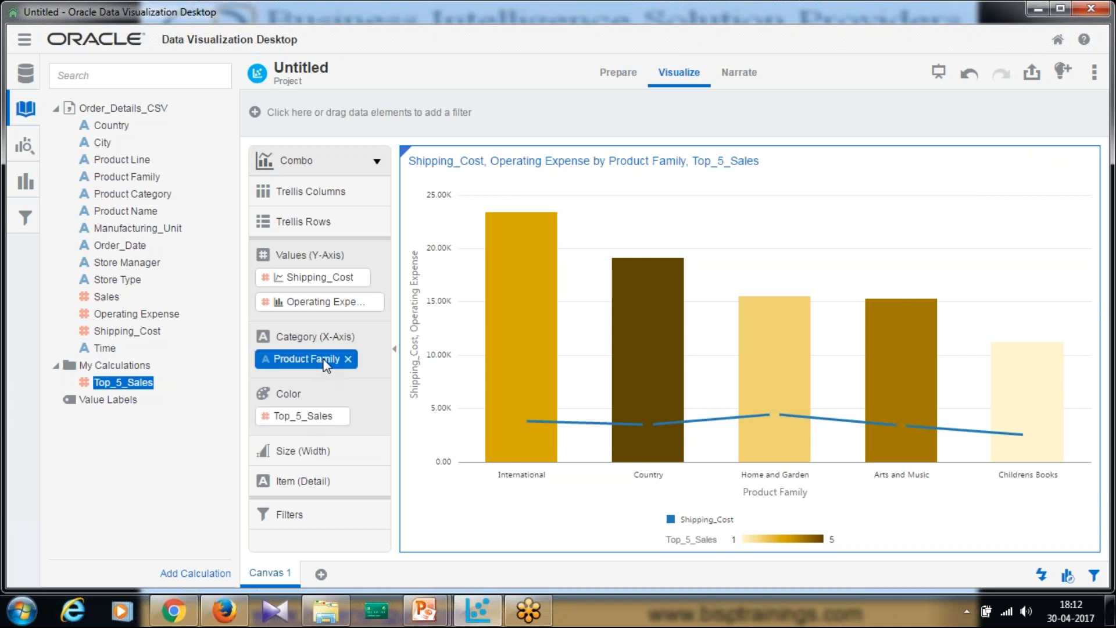
mouse_move(895, 420)
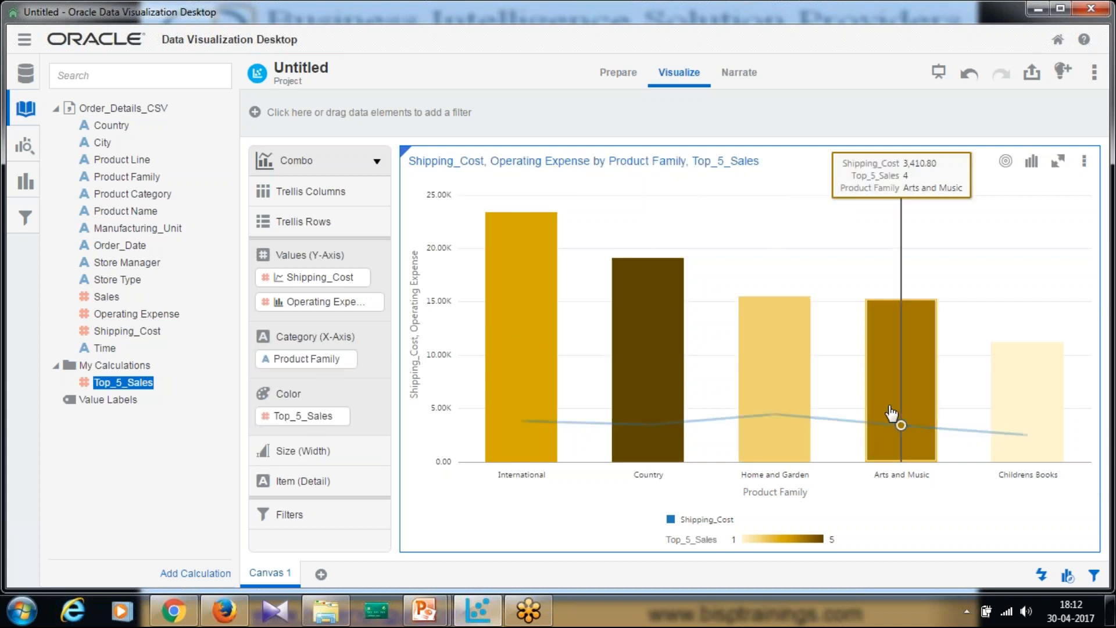
mouse_move(775, 414)
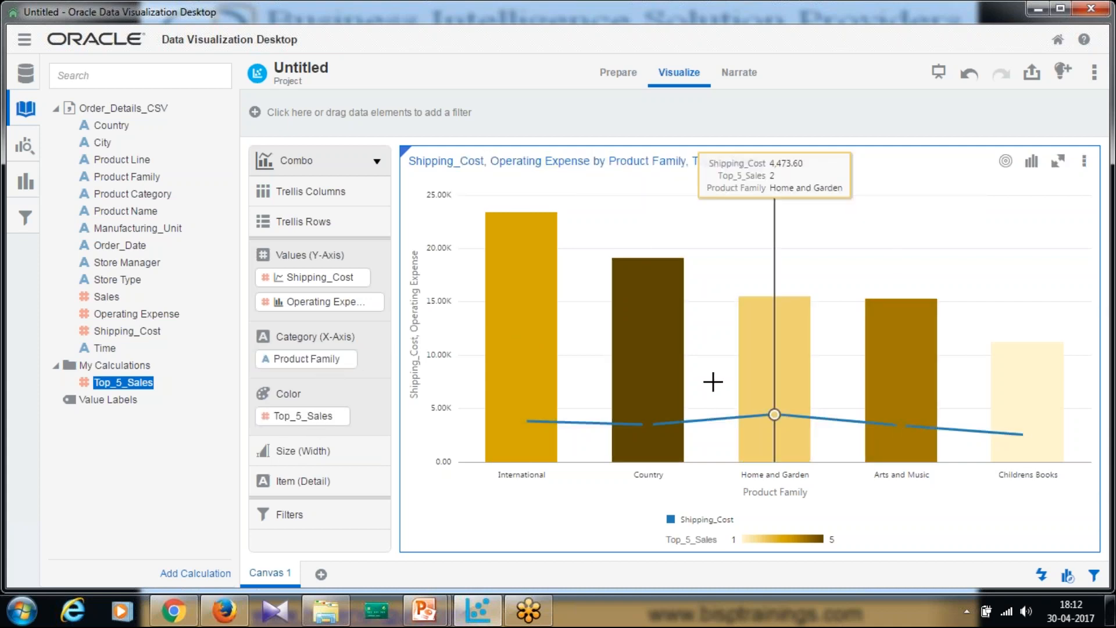
mouse_move(531, 281)
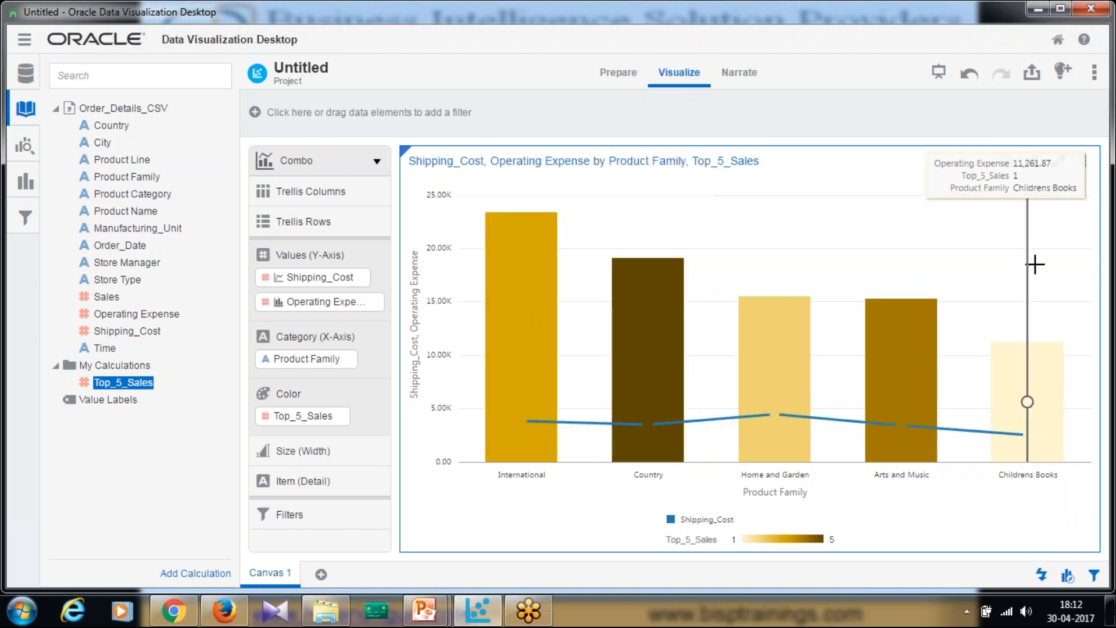
- Add a reference line in the chart properties' analytics and set its measure to Operating Expense
click(1084, 168)
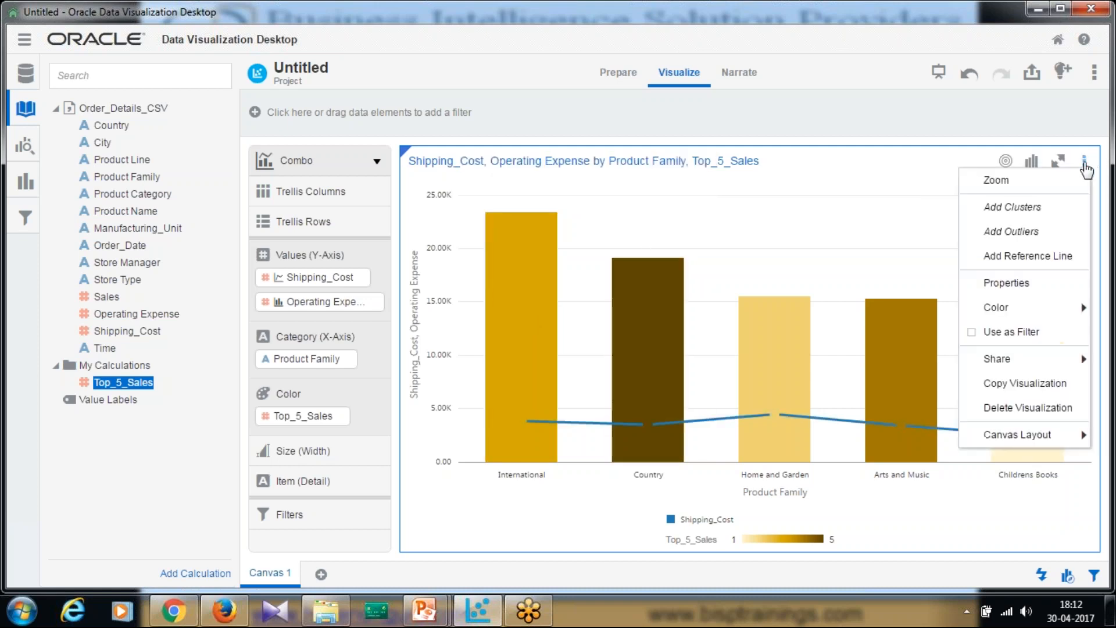
click(1017, 284)
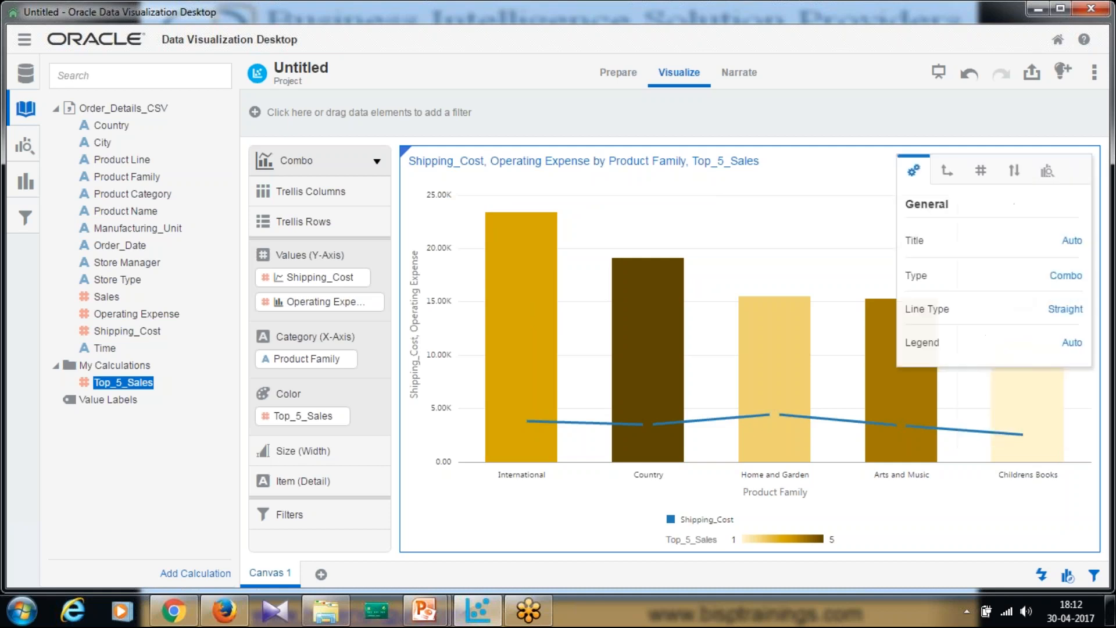
click(1047, 171)
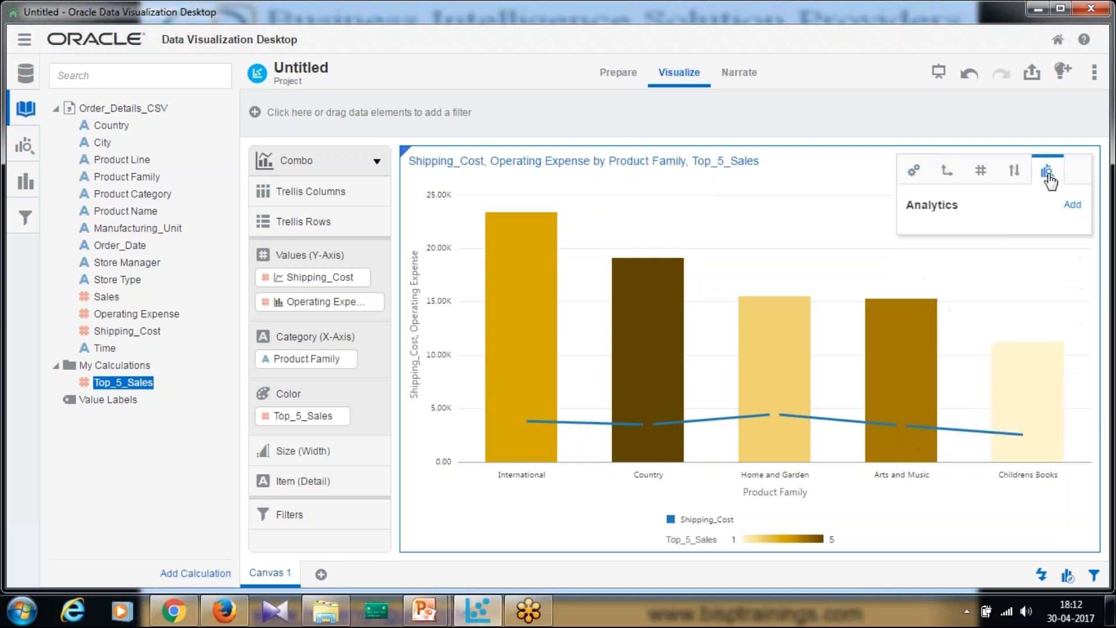
click(1073, 206)
click(1043, 269)
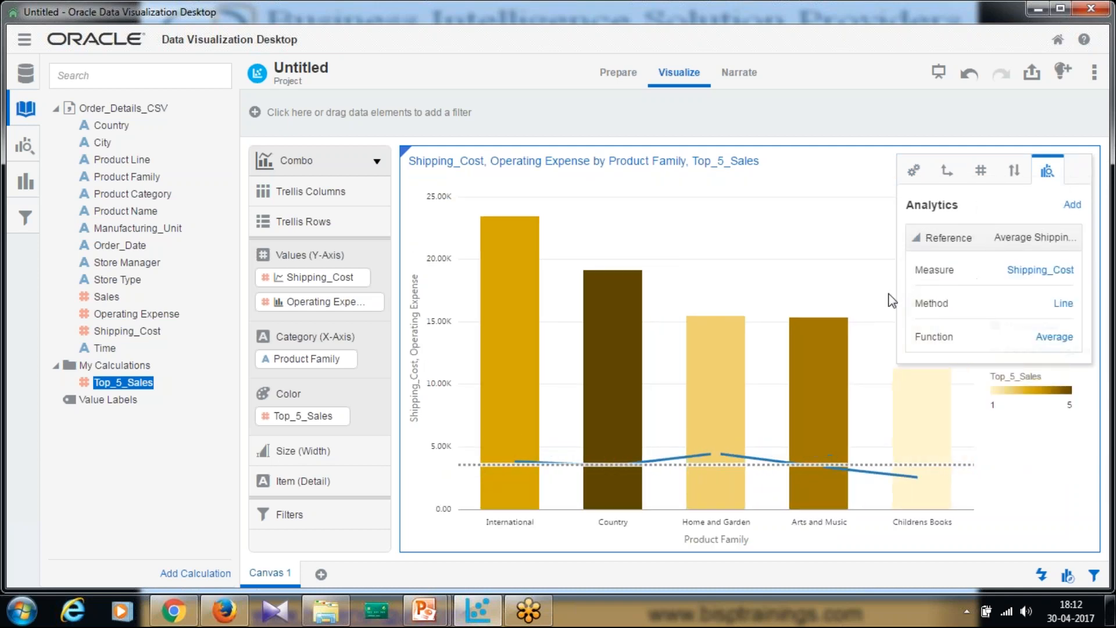
click(1064, 271)
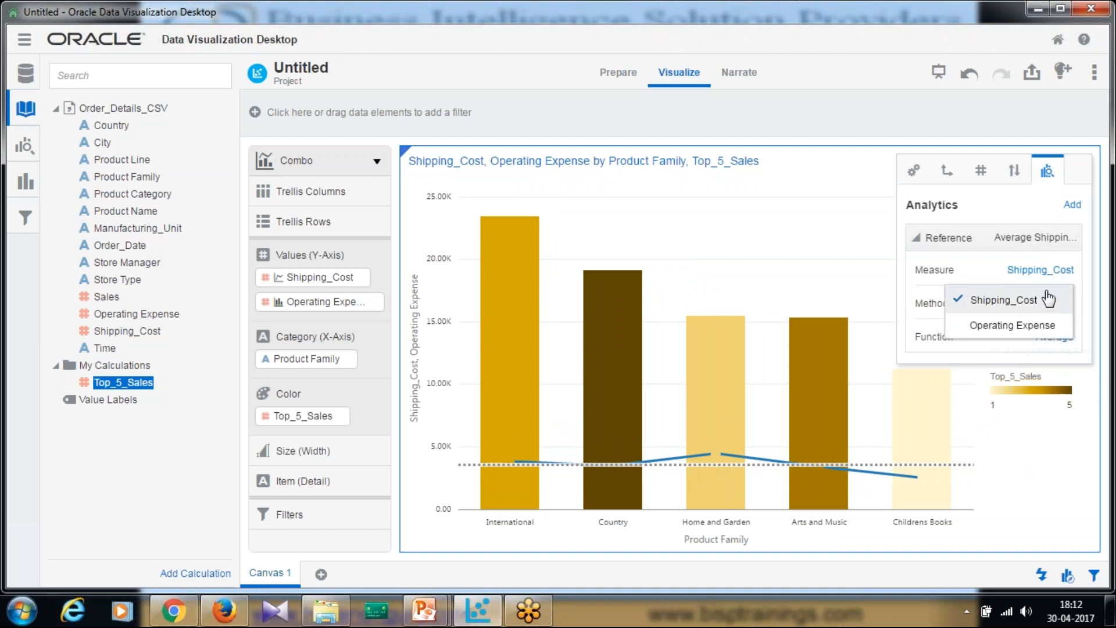
click(1011, 327)
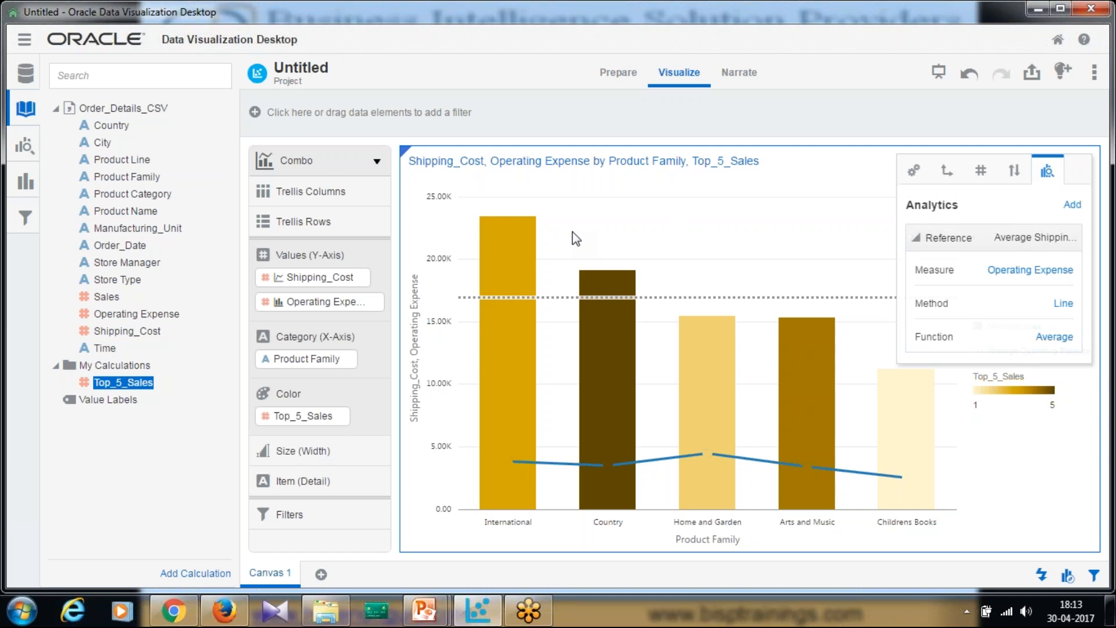
- Change the reference to a Band running from Average to Maximum
click(1064, 304)
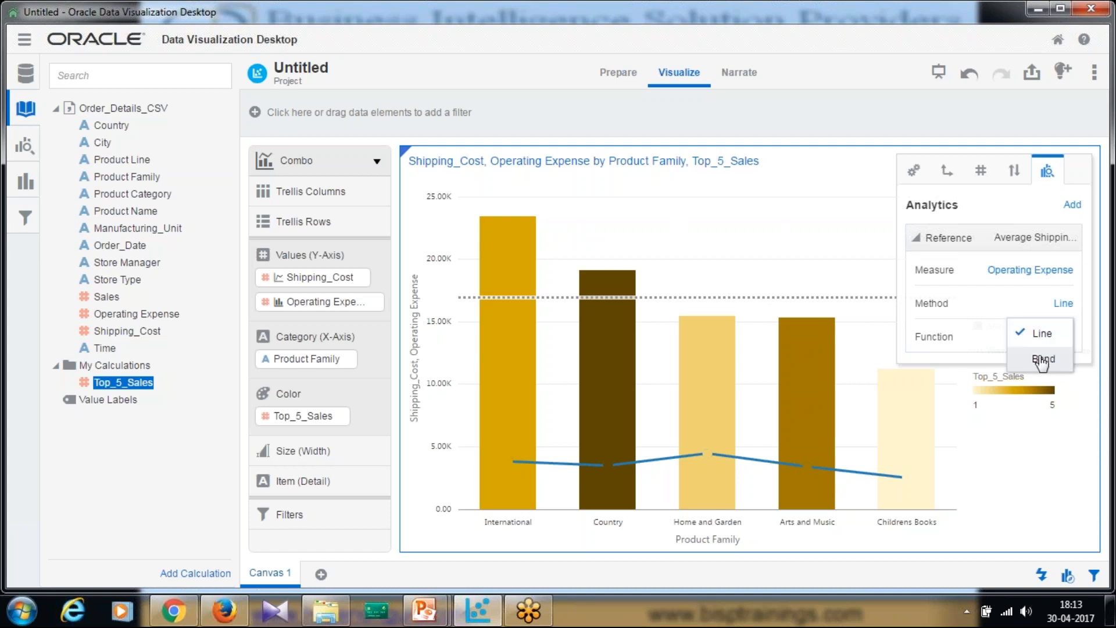
click(1043, 359)
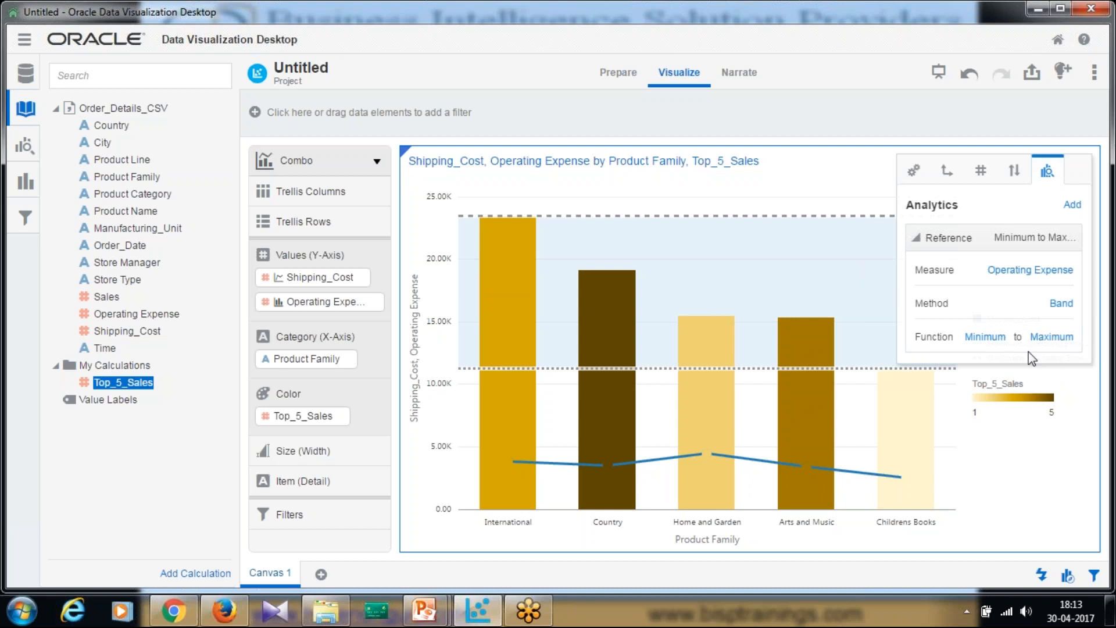
click(1001, 345)
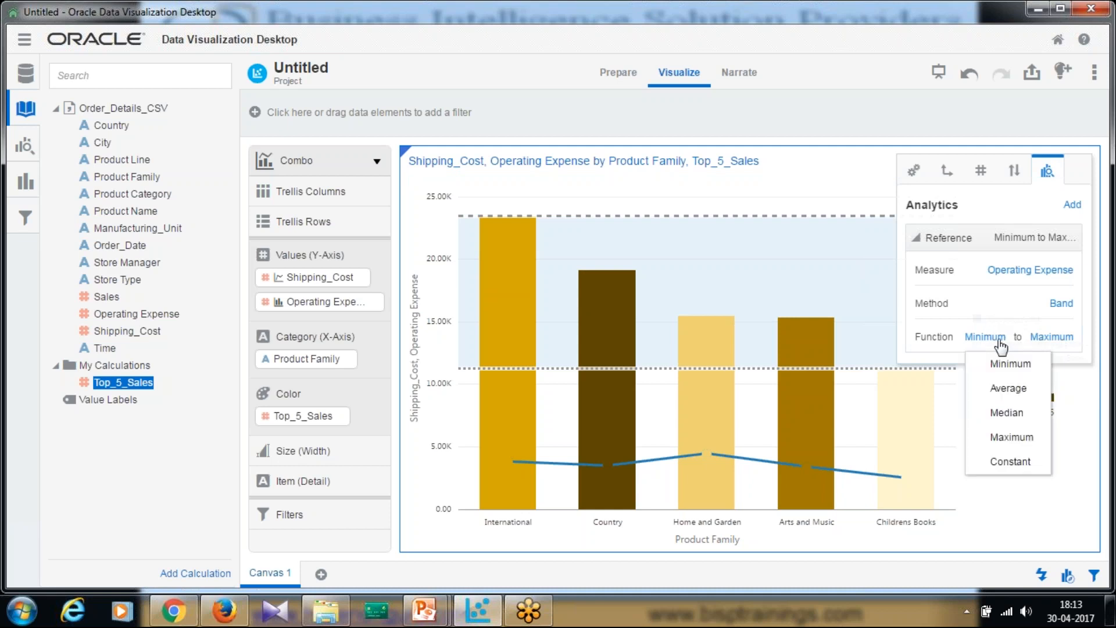
click(1010, 387)
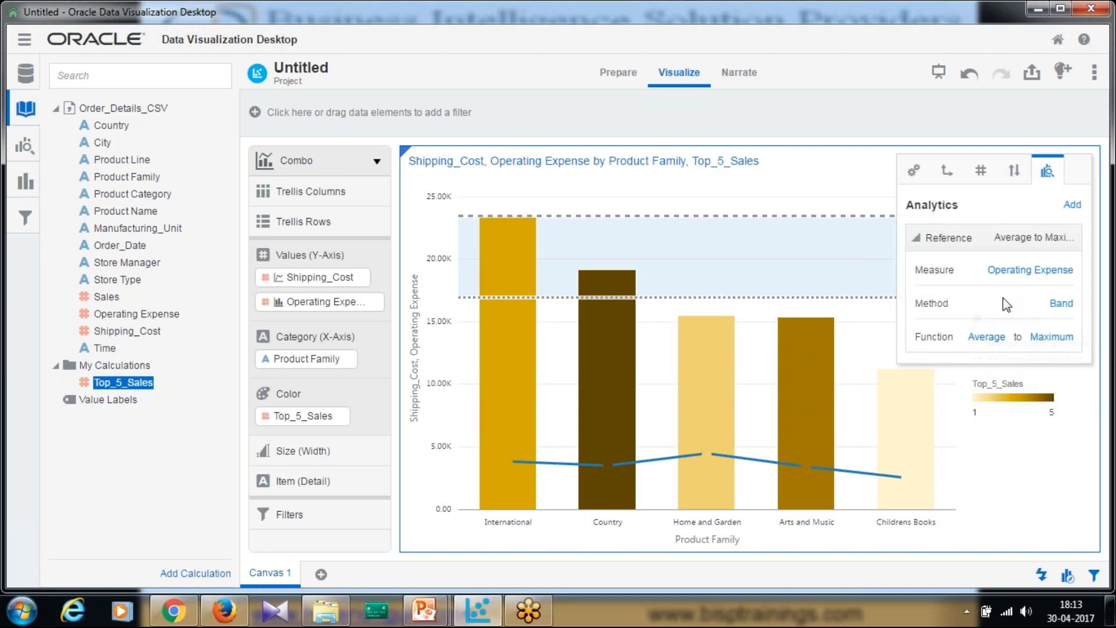
- Set the chart's line type to Curved in the general properties and close the properties
click(1014, 173)
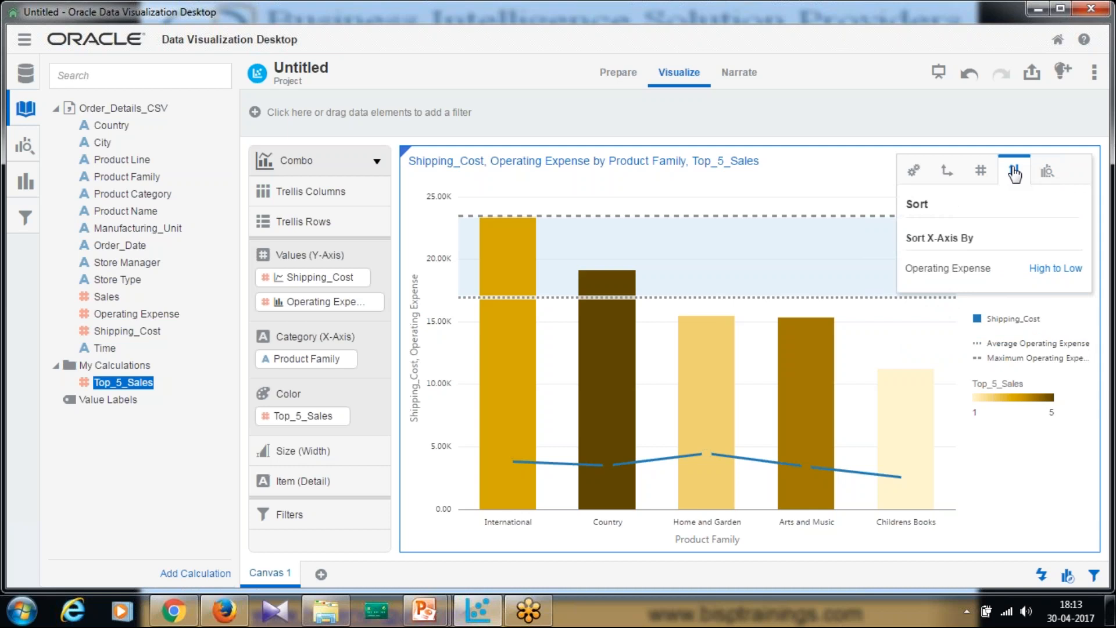
click(979, 172)
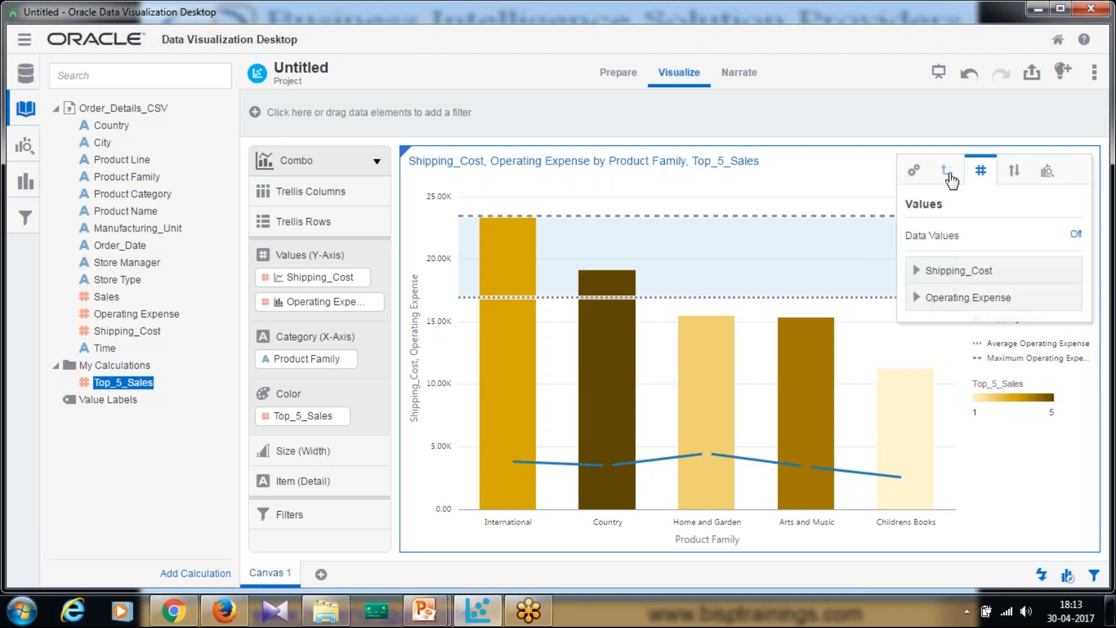
click(938, 275)
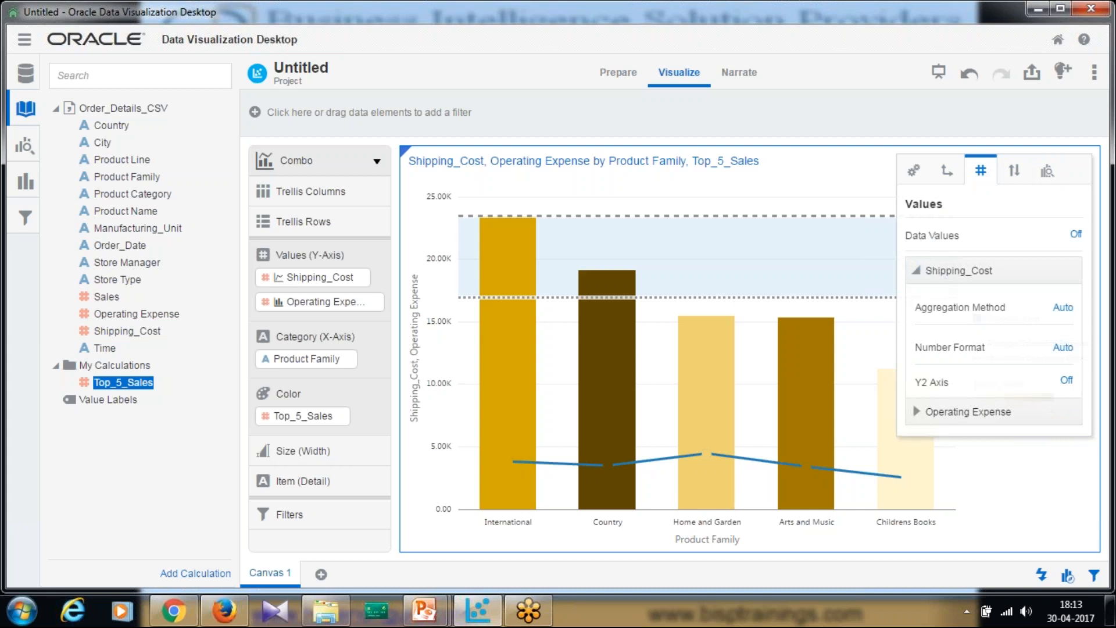
click(912, 175)
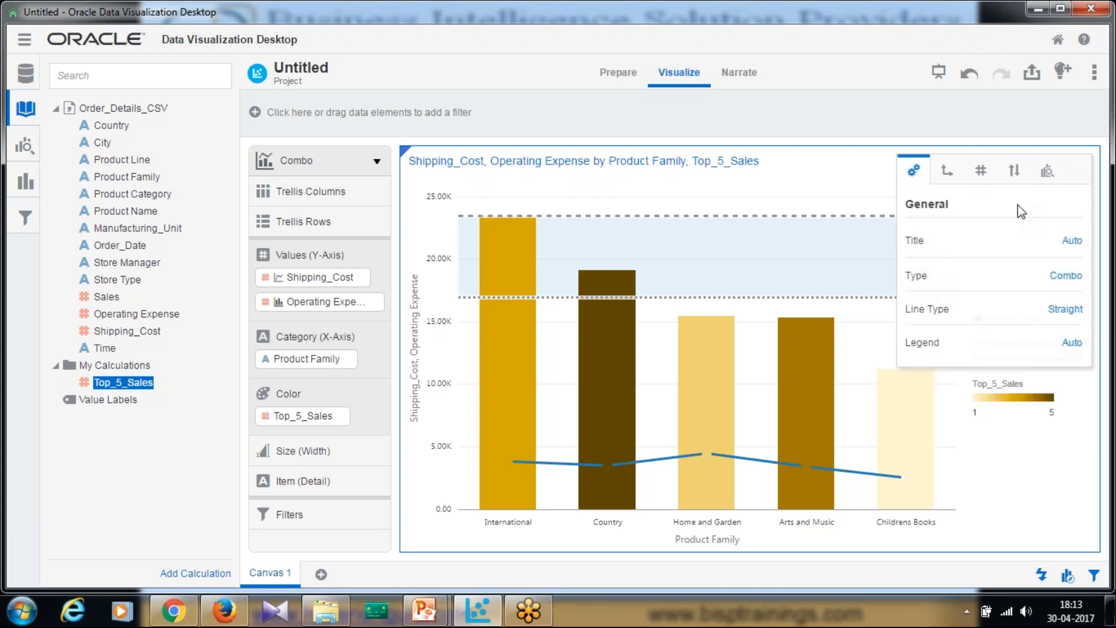
click(1068, 314)
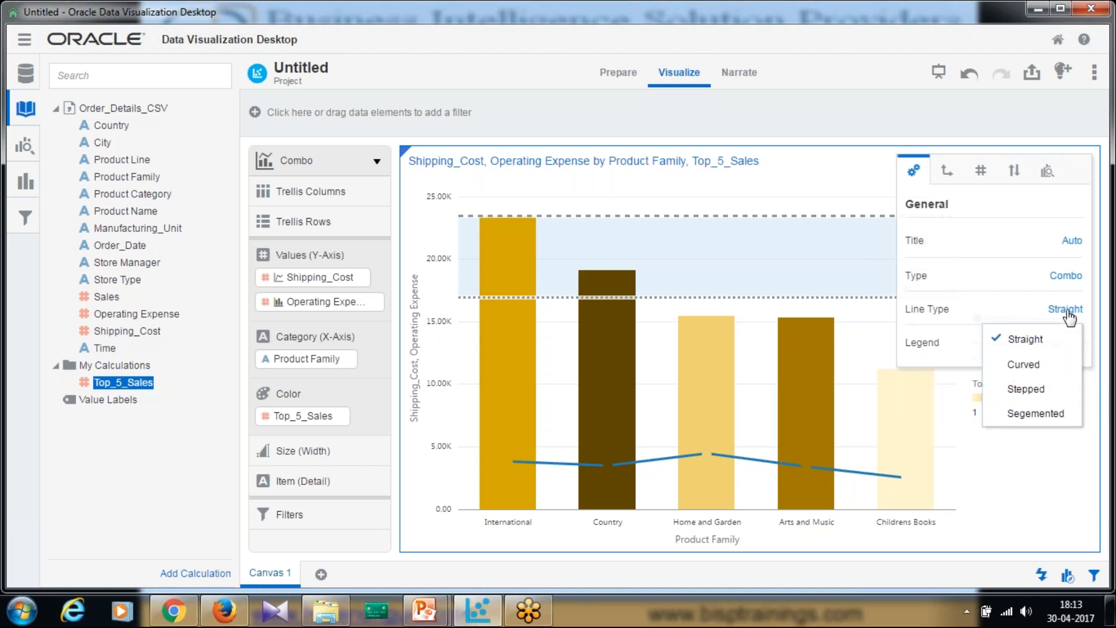
click(1024, 364)
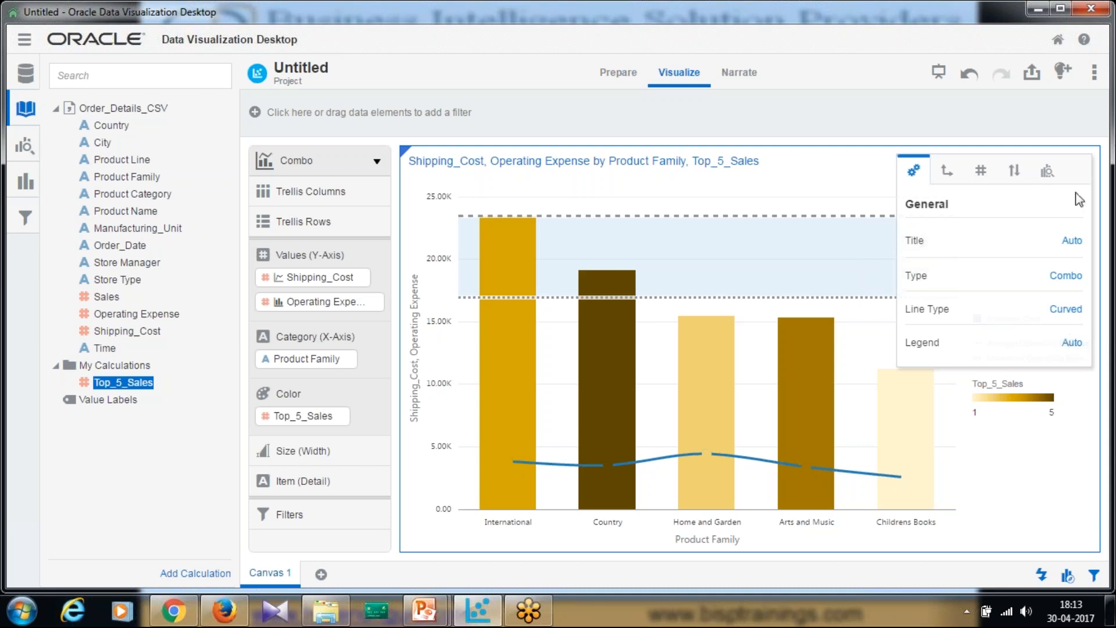
click(1052, 120)
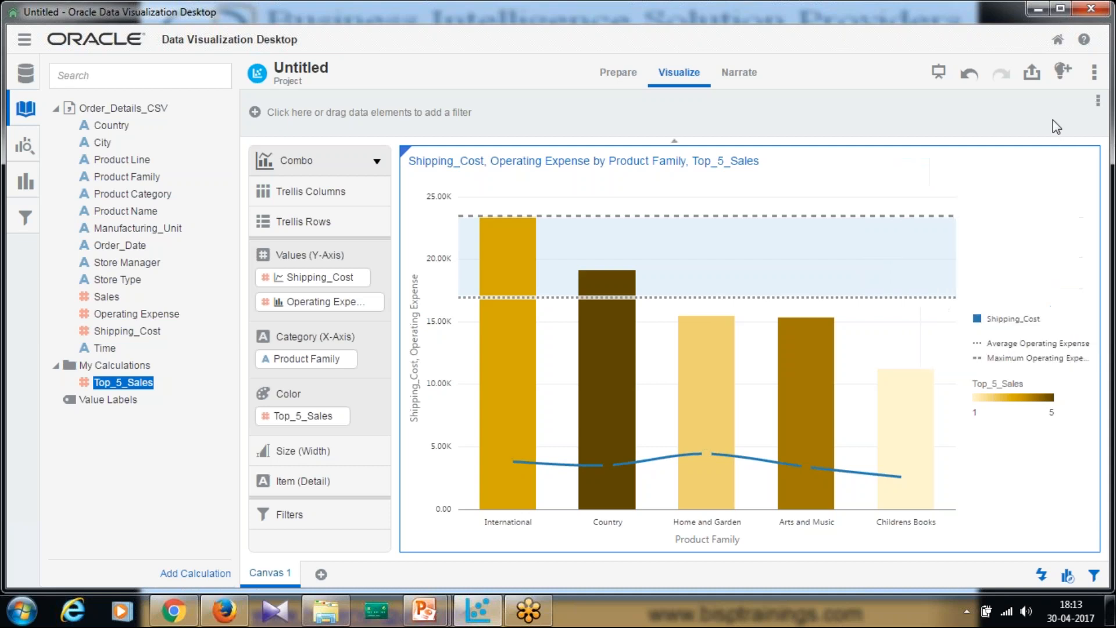